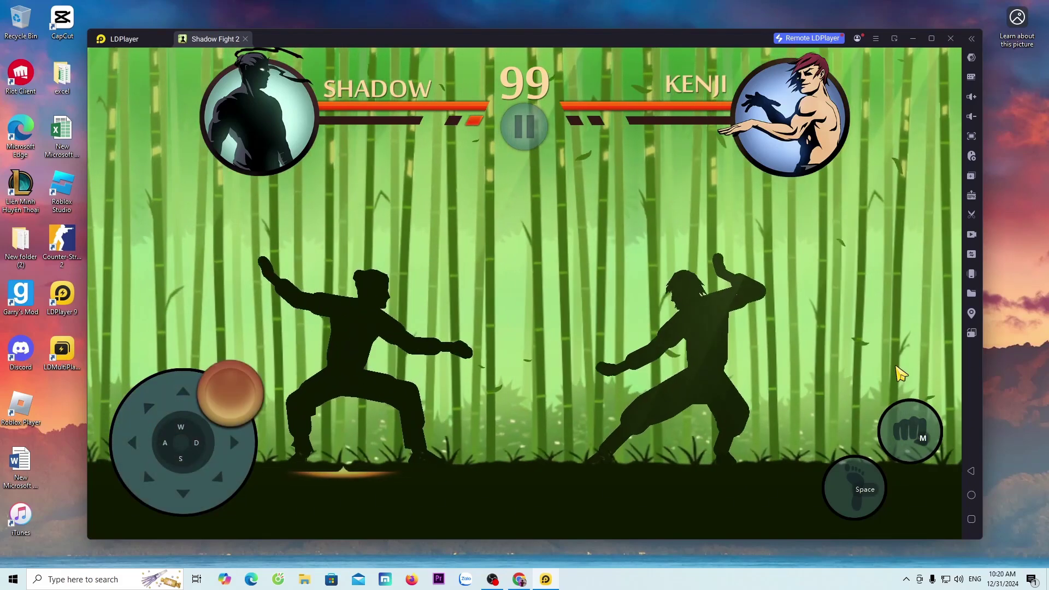
Step: Fight the opponent Kenji in Shadow Fight 2, combining forward, backward, jumping and crouching moves with punches and kicks
key(space)
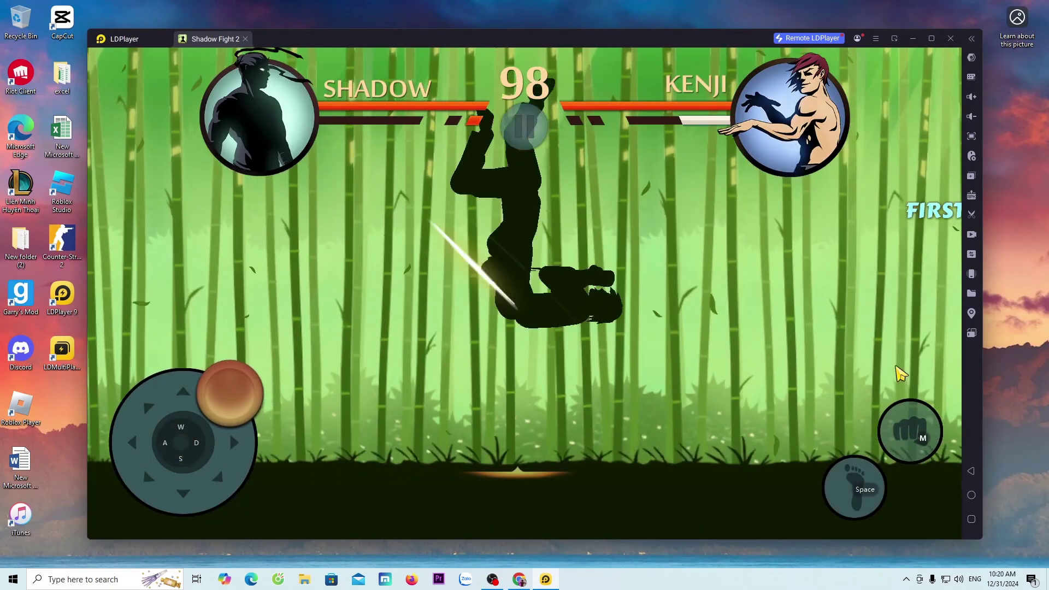
key(a)
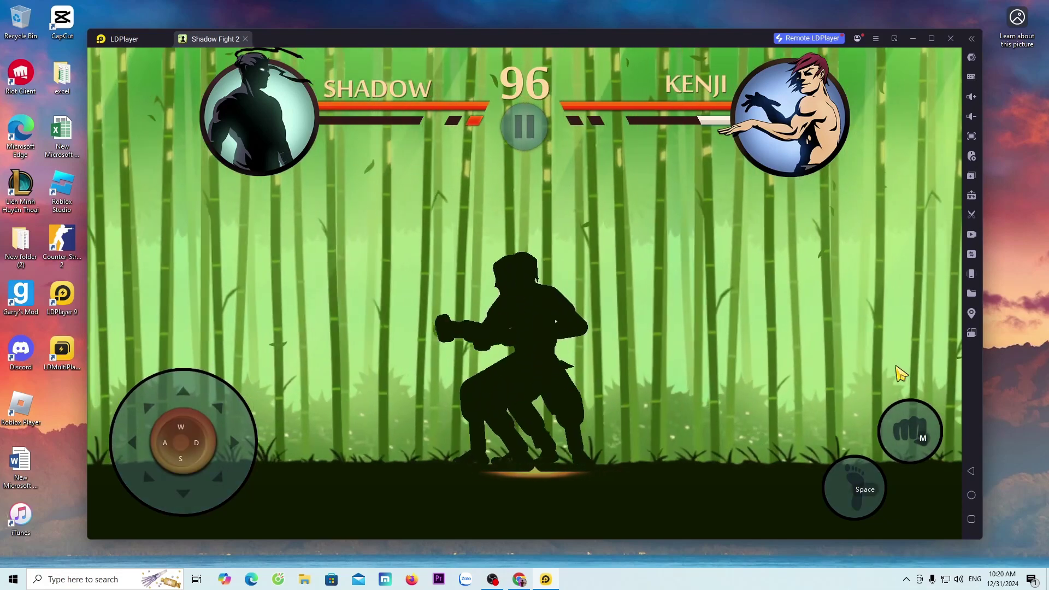
key(d)
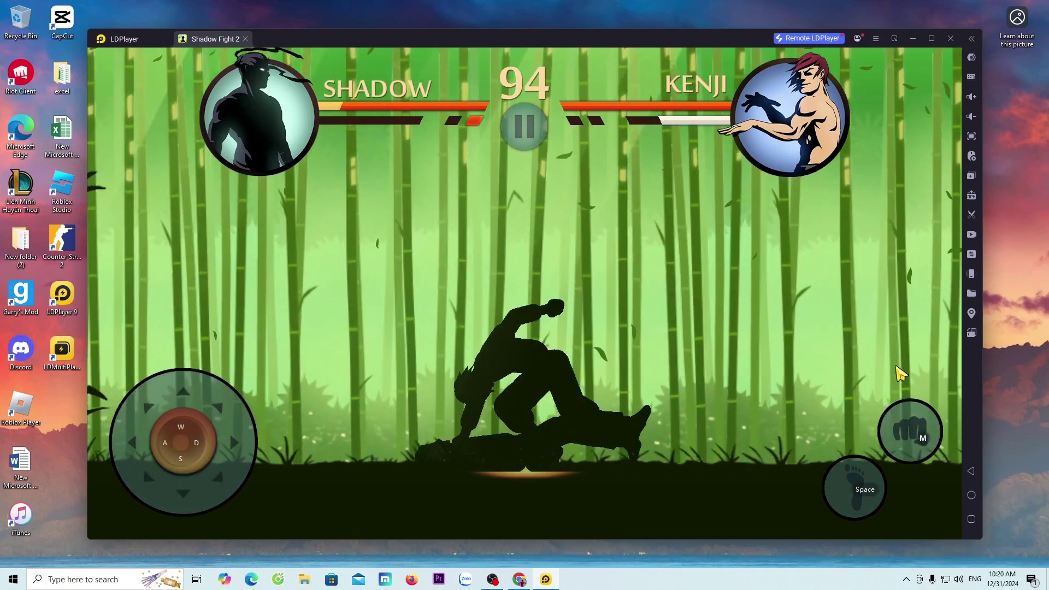
key(a)
key(space)
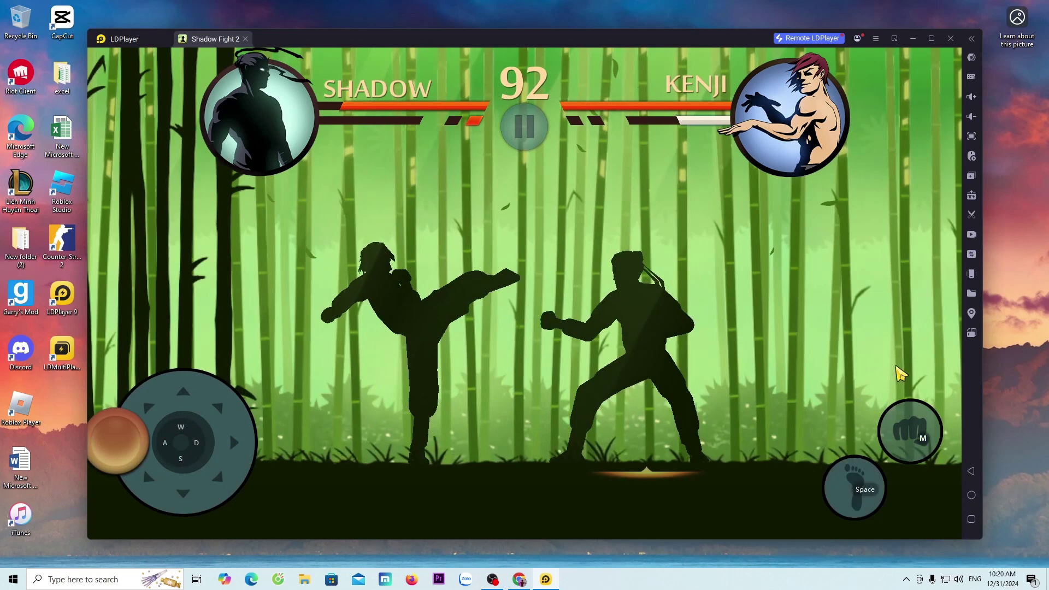
key(m)
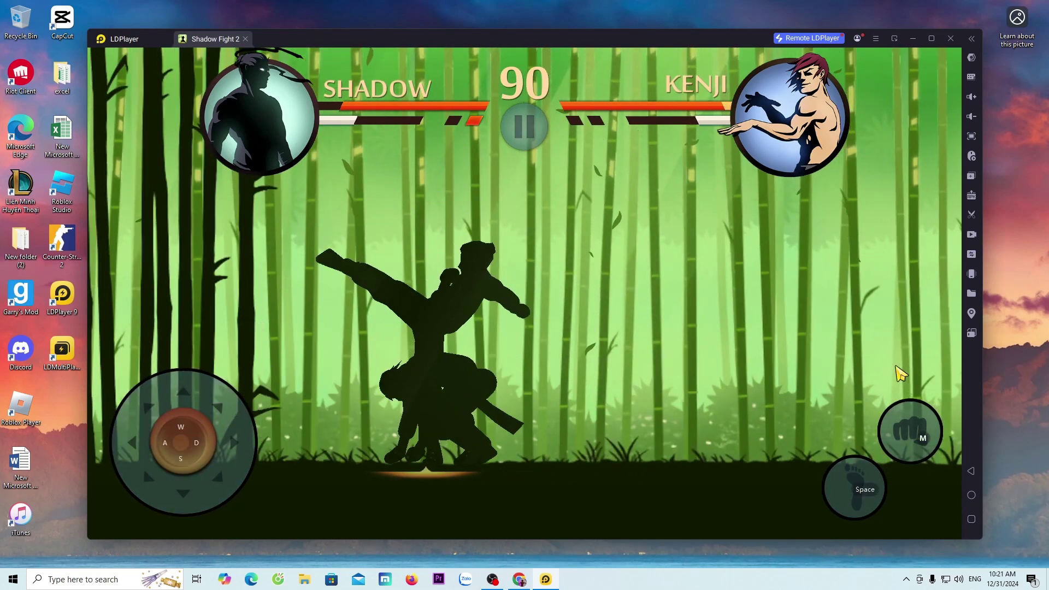
key(w+d)
key(a)
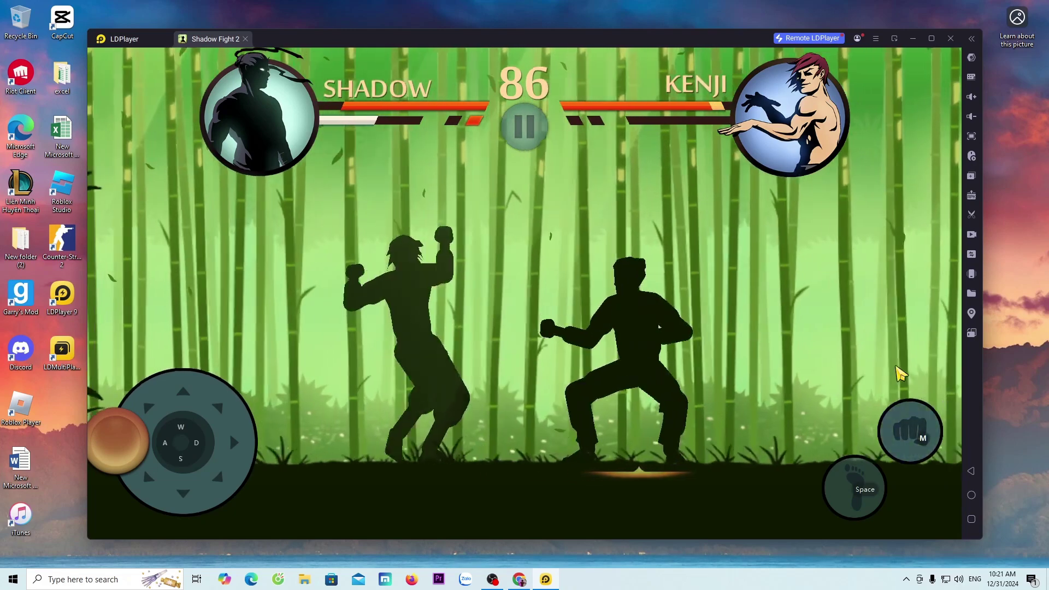
key(m)
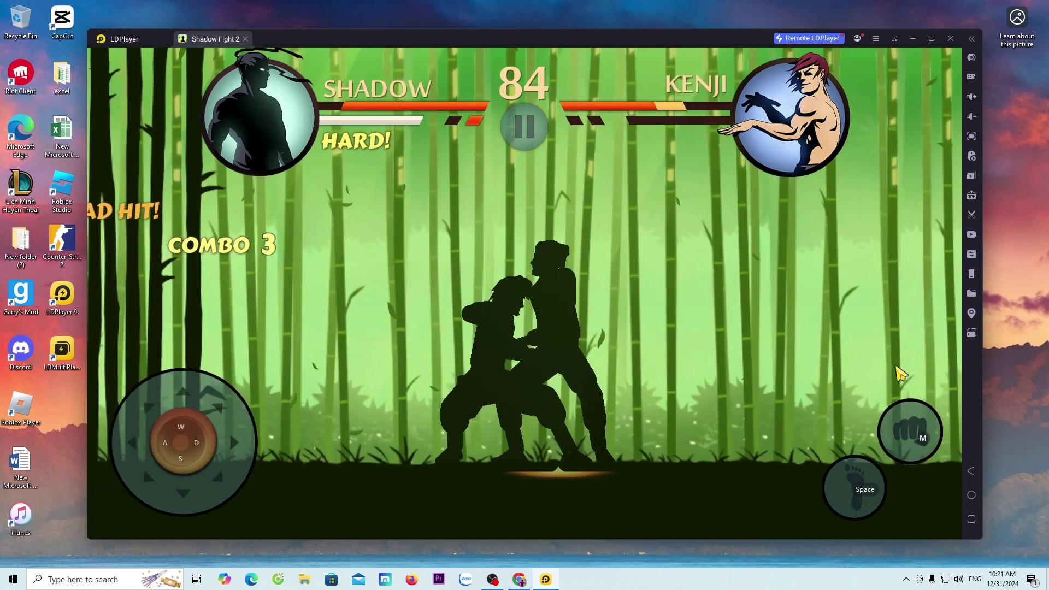
key(s)
key(m)
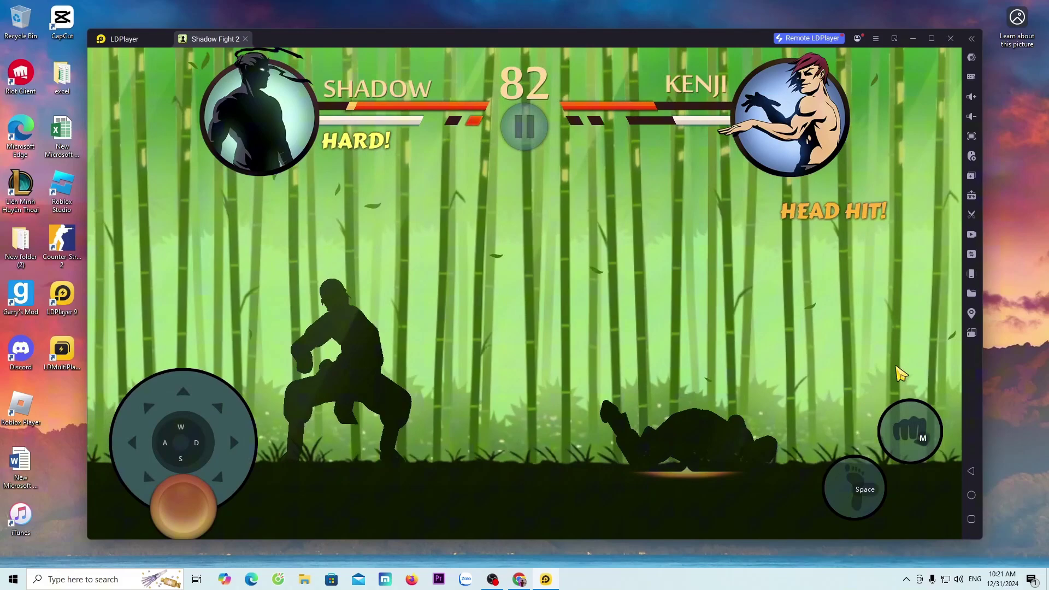
key(w)
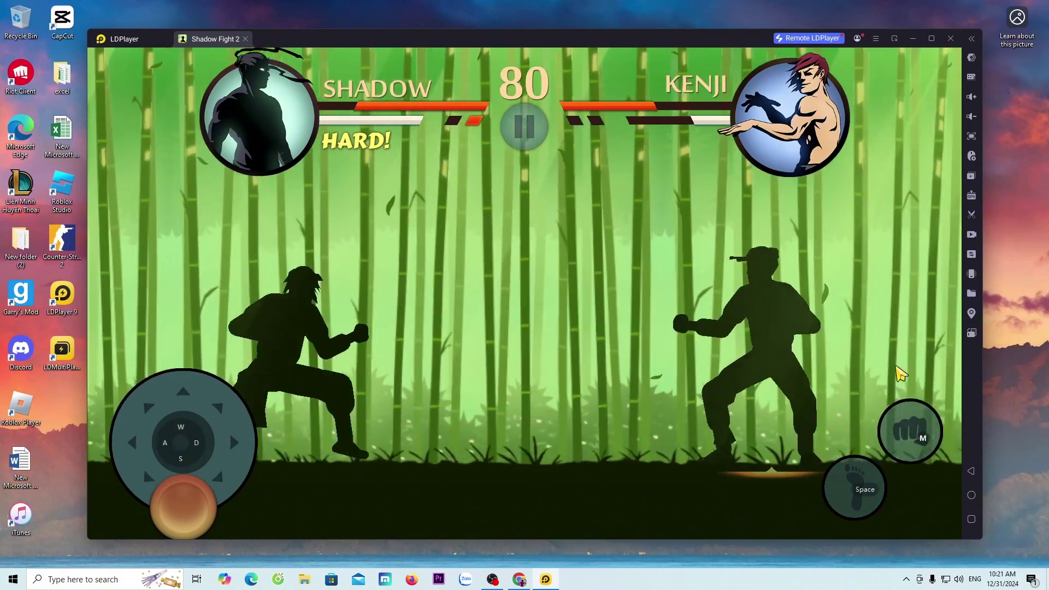
key(m)
key(s)
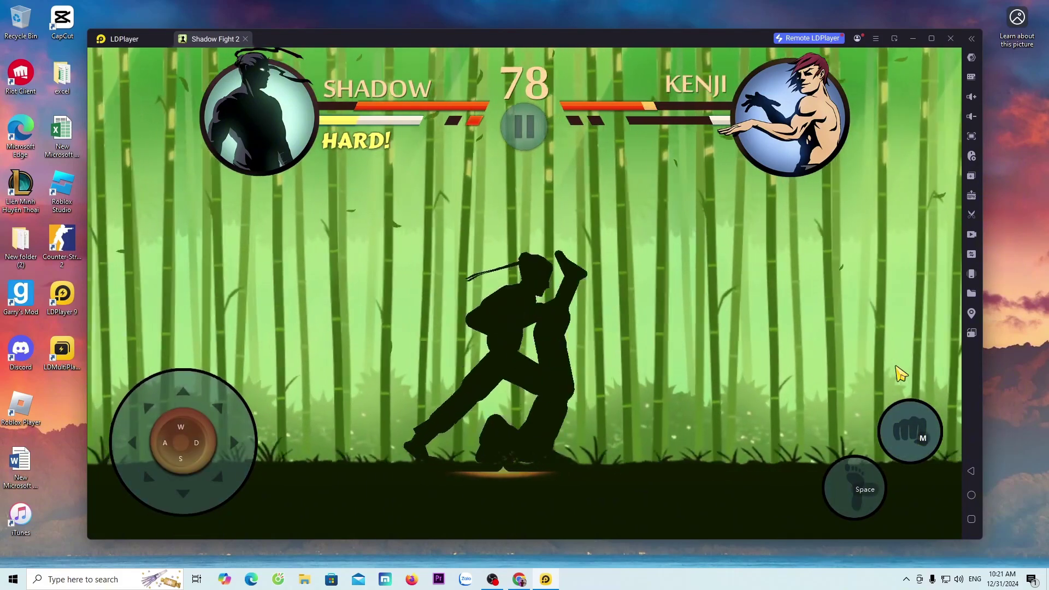
key(space)
key(s)
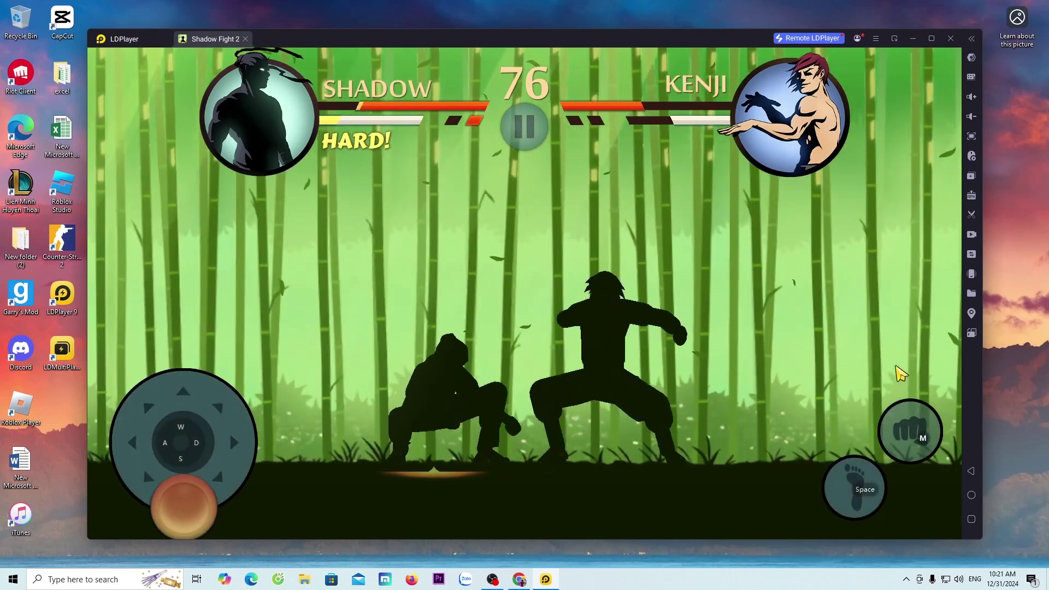
key(m)
key(m)
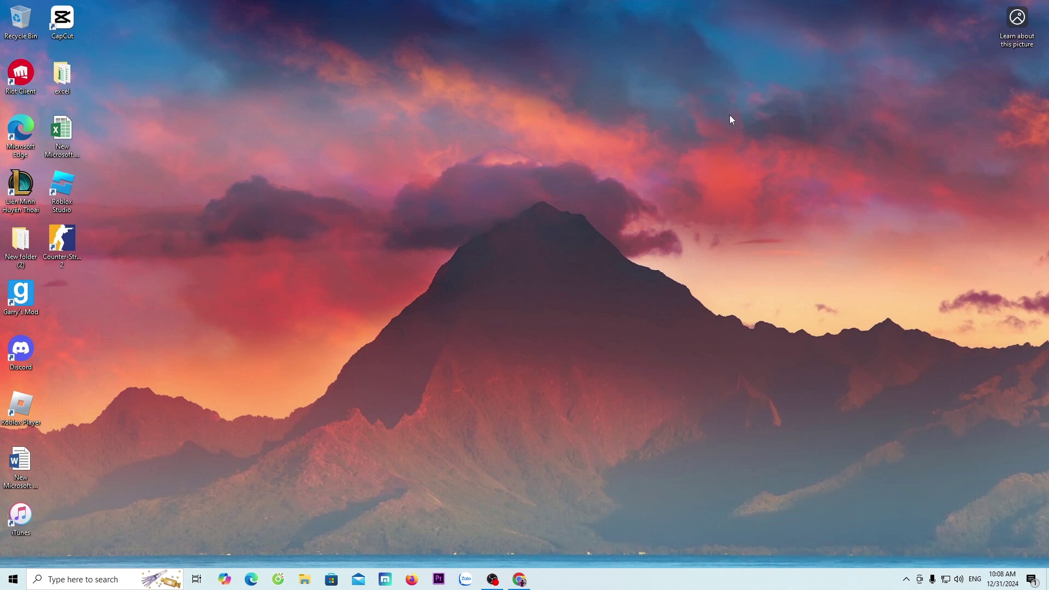
Step: Switch to Chrome, download LDPlayer 9 from en.ldplayer.net, and minimize the browser behind the installer
click(518, 579)
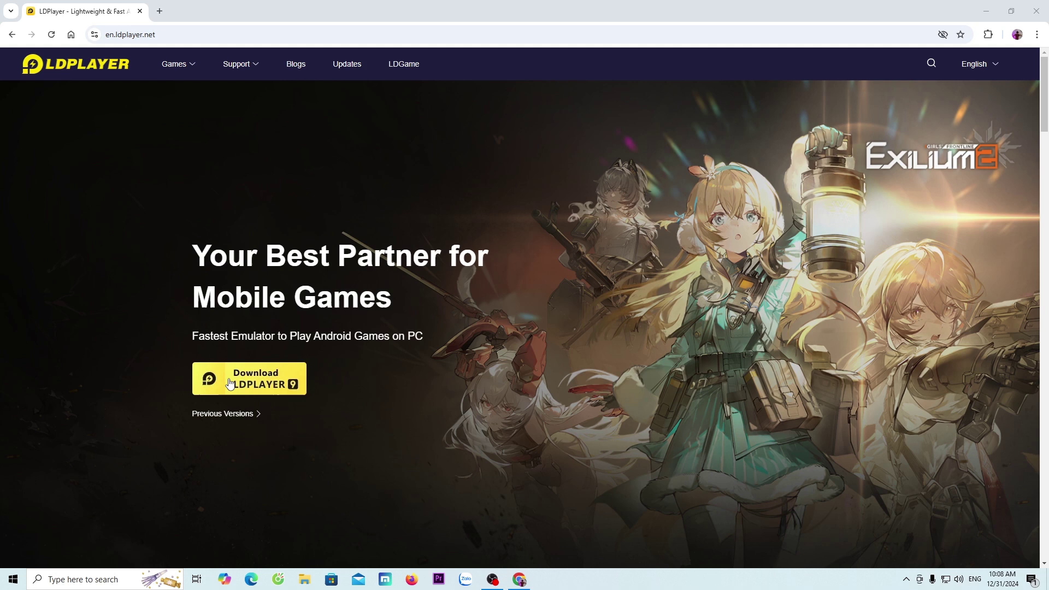
click(257, 385)
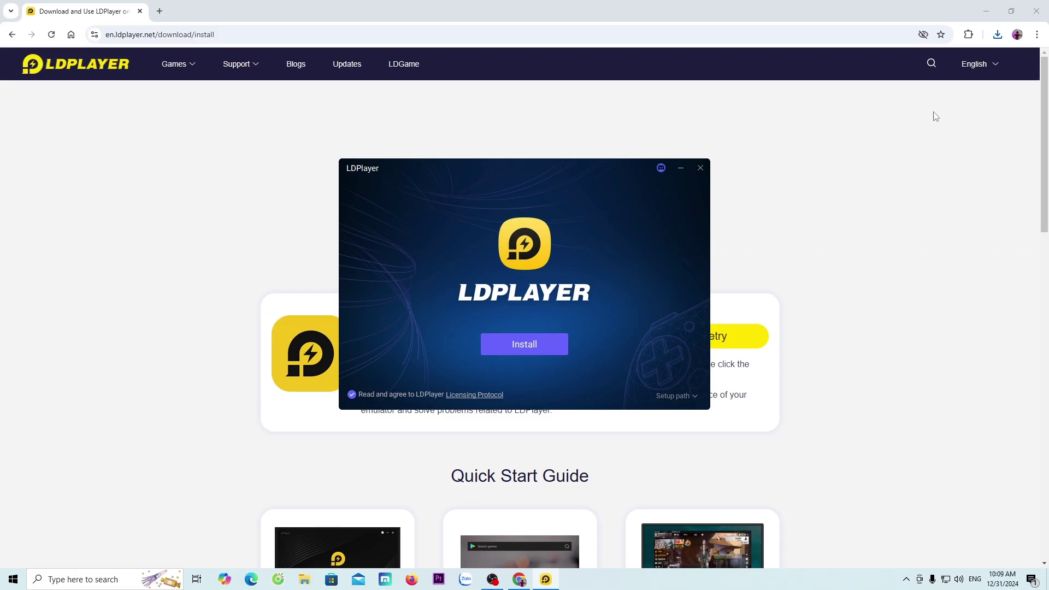
click(979, 14)
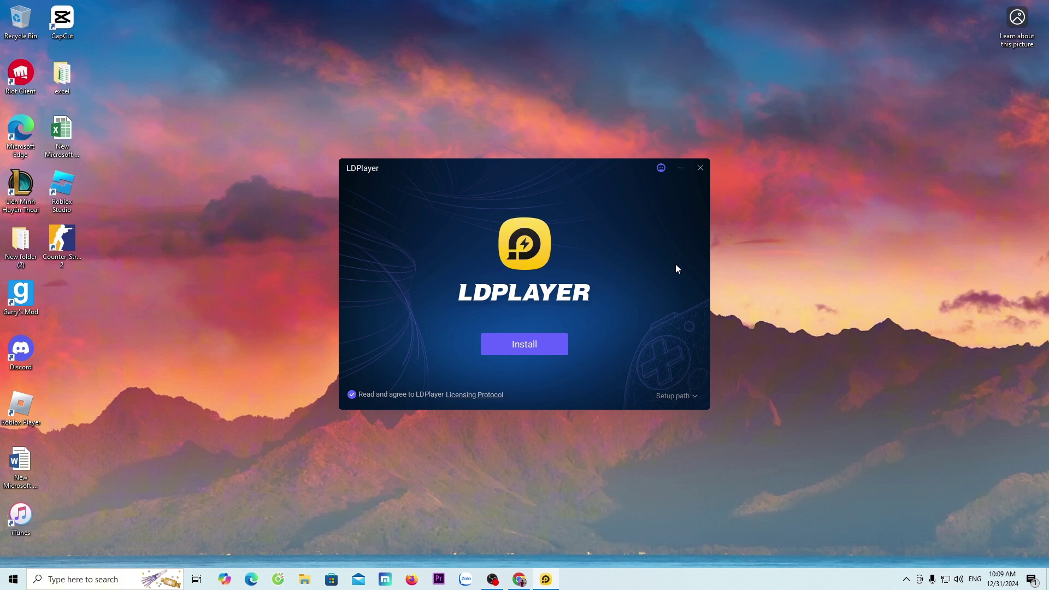
Step: Install LDPlayer on Local Disk (C:) in C:\LDPlayer\LDPlayer9\ and minimize the browser behind the launched emulator
click(677, 398)
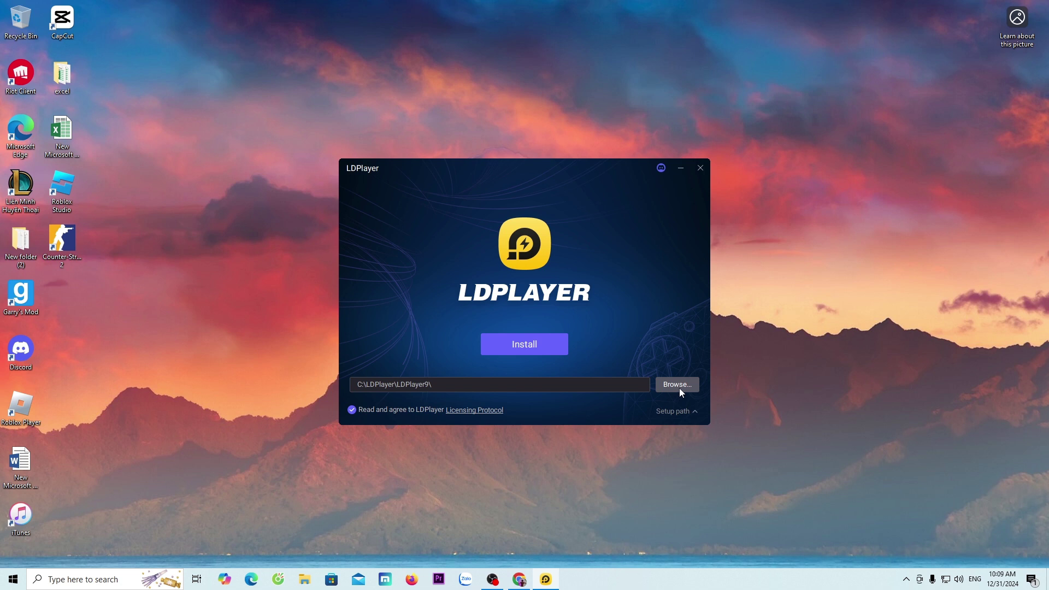
click(680, 389)
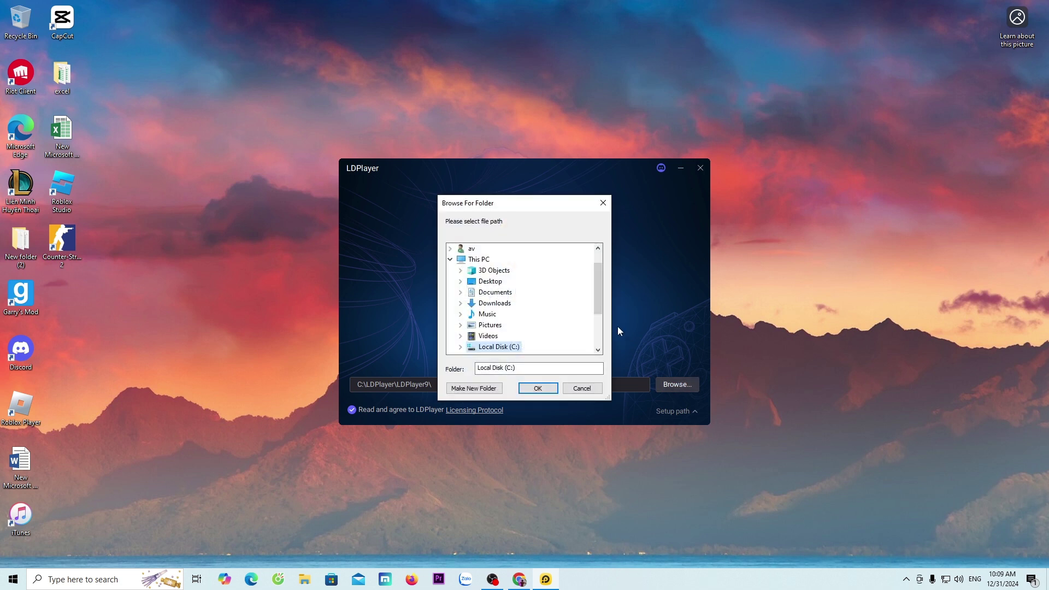
drag(603, 295, 600, 327)
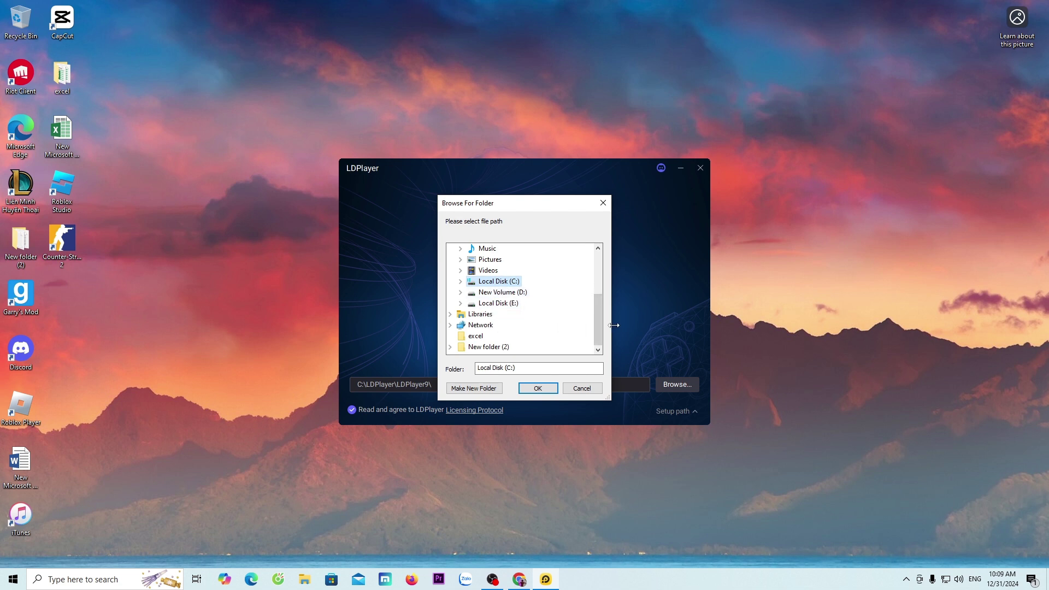
click(545, 387)
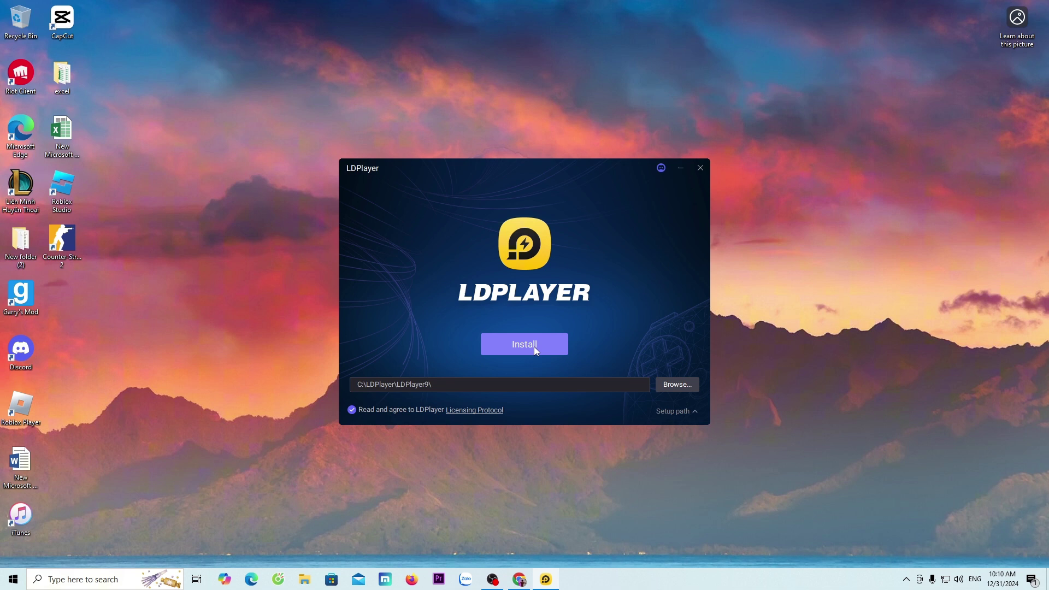
click(534, 347)
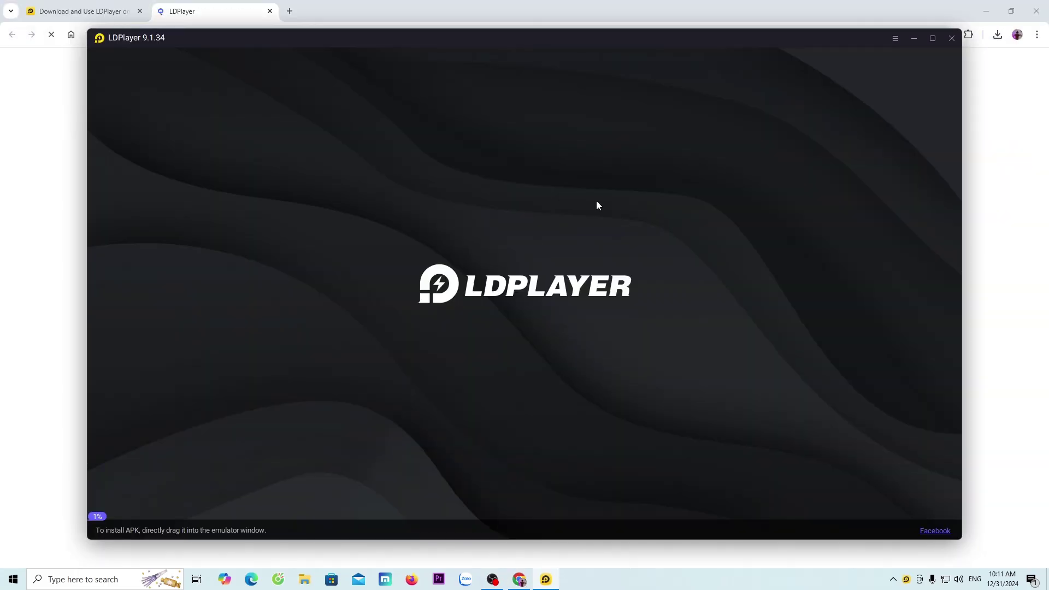
click(983, 17)
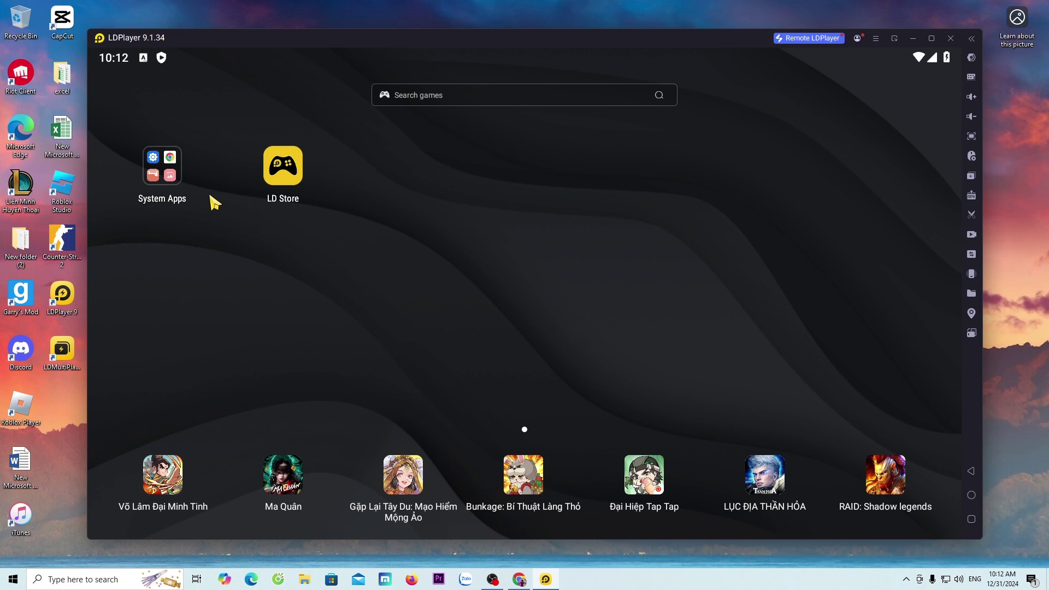
Step: Open the Play Store from the System Apps folder and start the Google sign-in
click(174, 175)
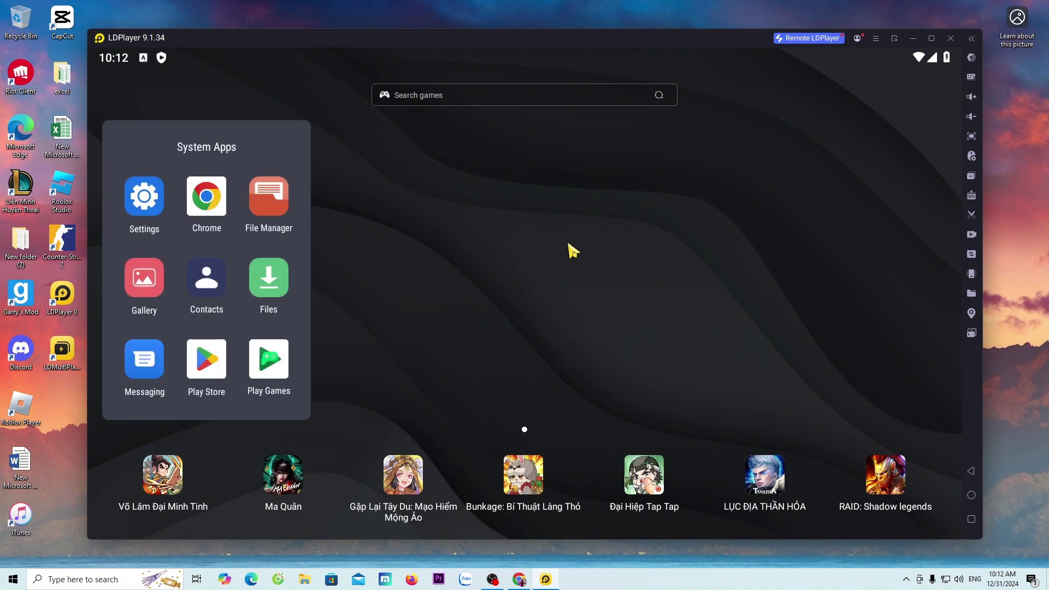
click(207, 361)
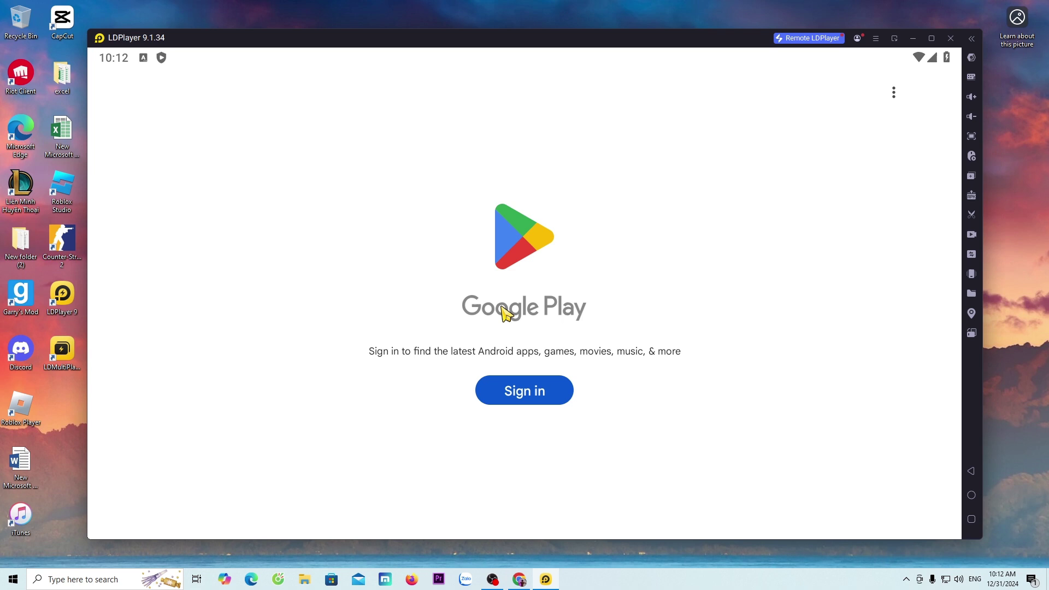
click(535, 391)
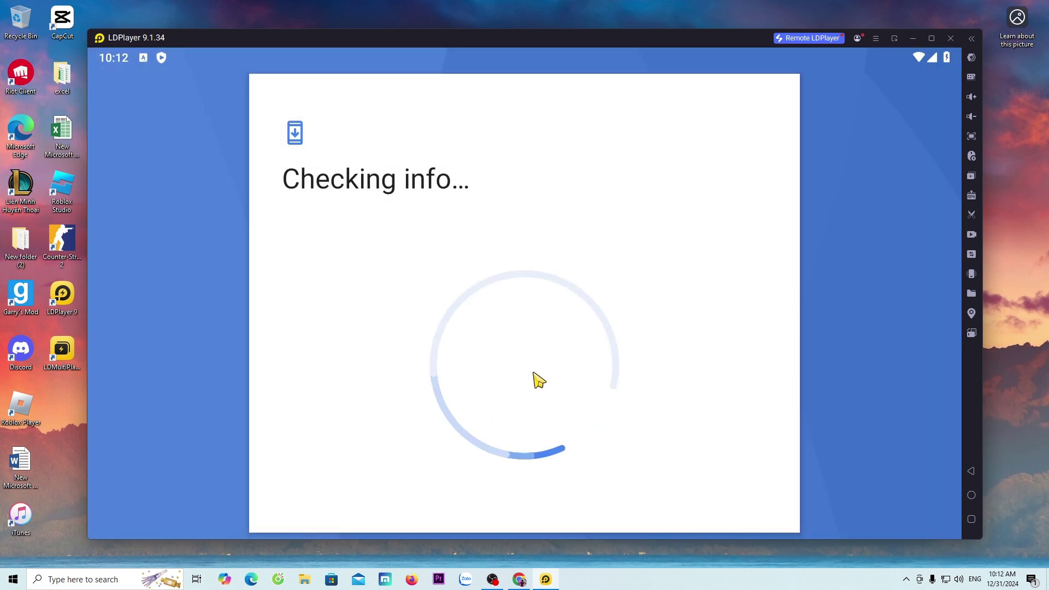
Step: Sign in to Google by entering the account's e-mail address and the account password
click(475, 301)
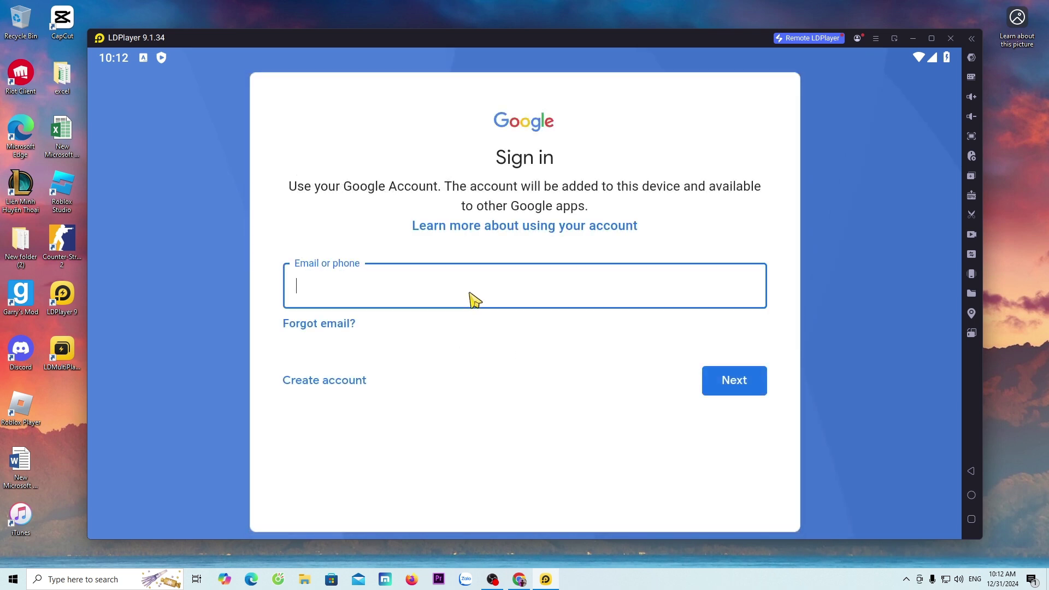
key(ctrl+v)
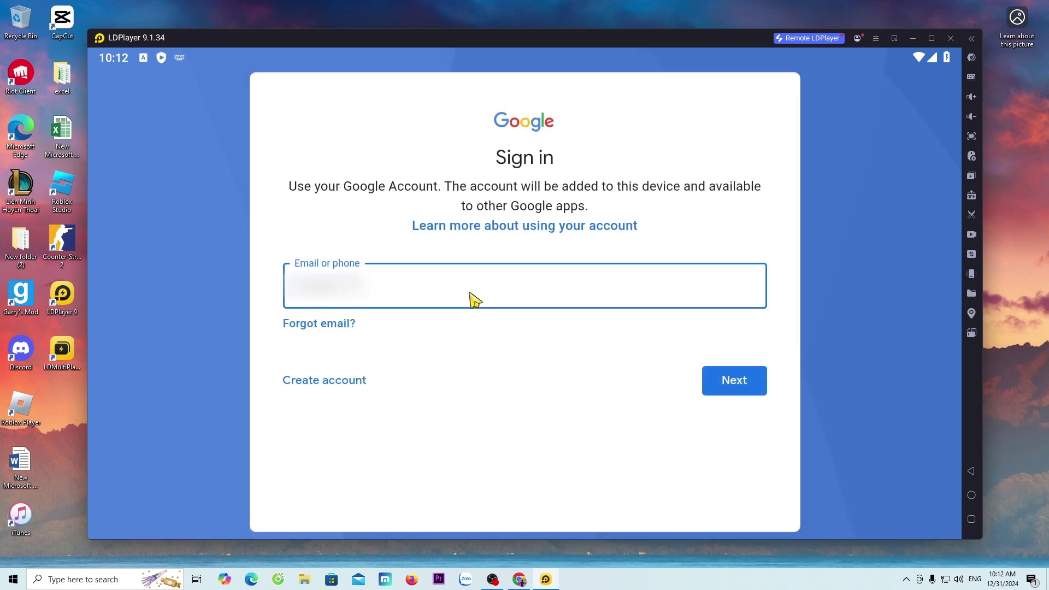
text(@gmail.com)
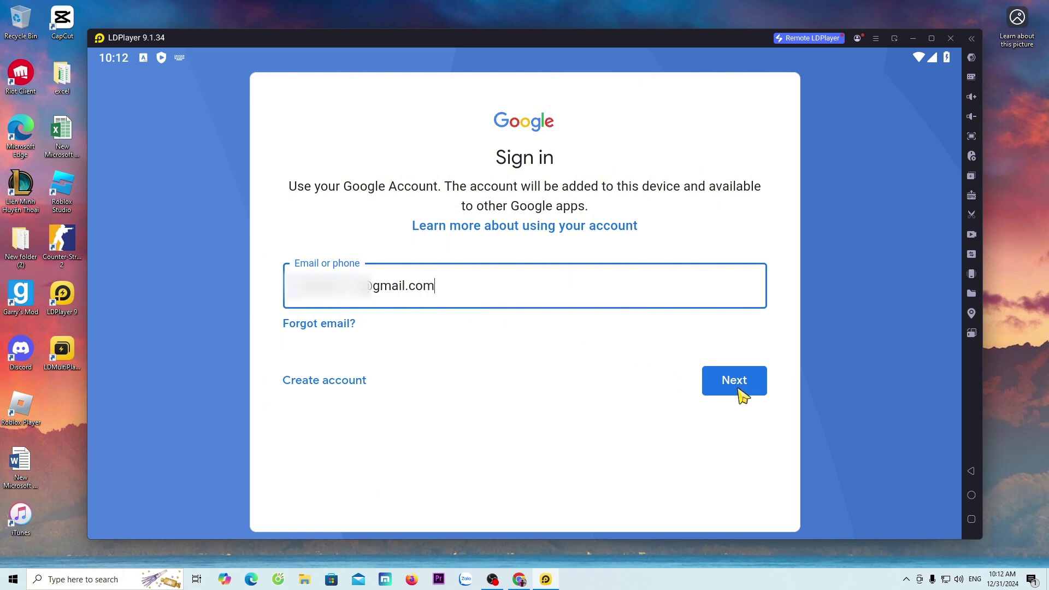
click(744, 393)
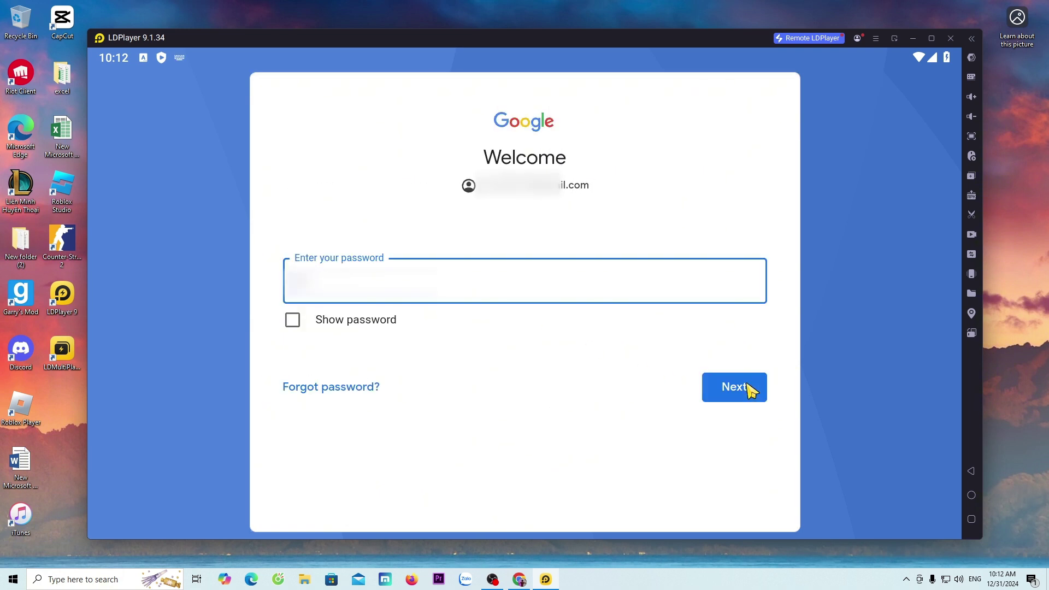
text(*****)
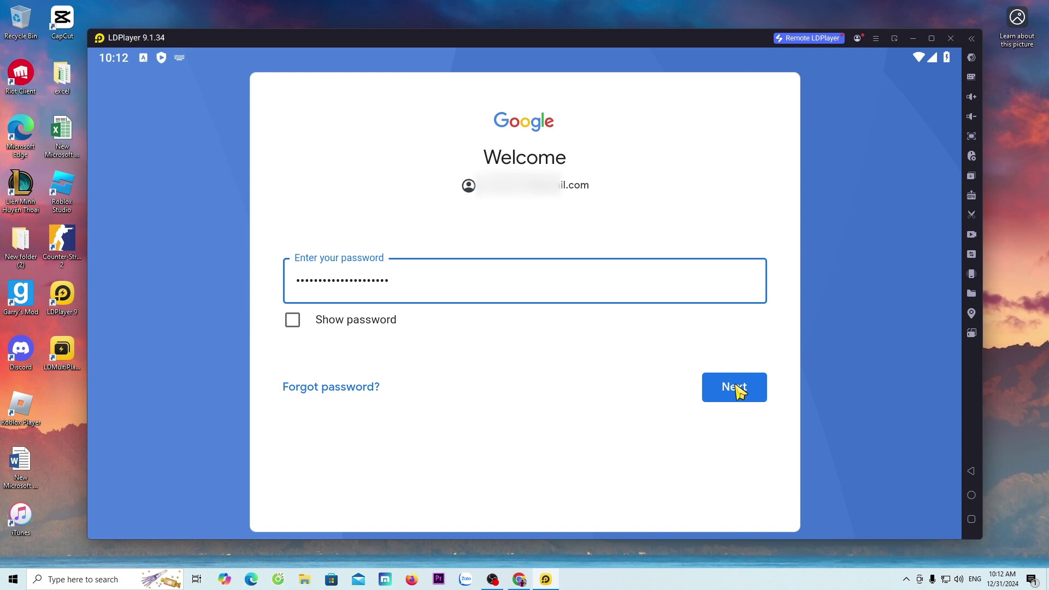
click(739, 391)
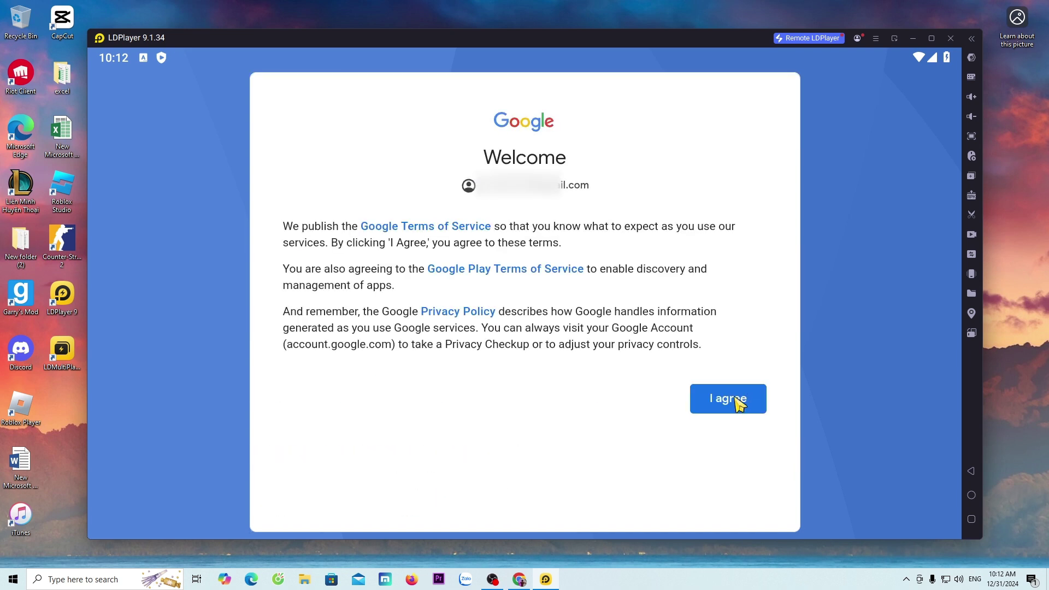
Step: Agree to the Google terms of service and accept the Google services settings with basic device backup enabled
click(738, 402)
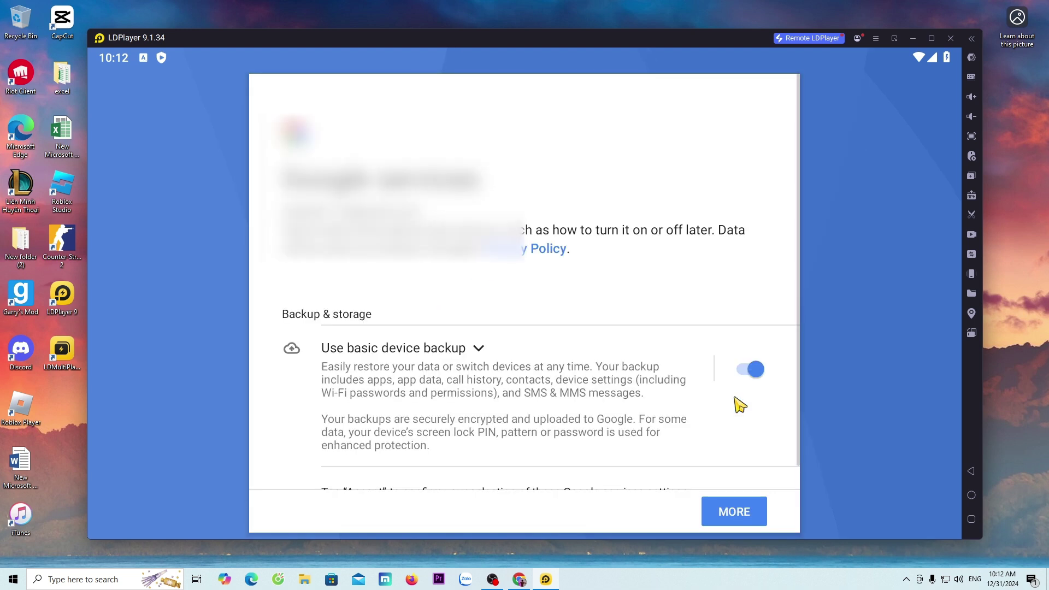
click(728, 513)
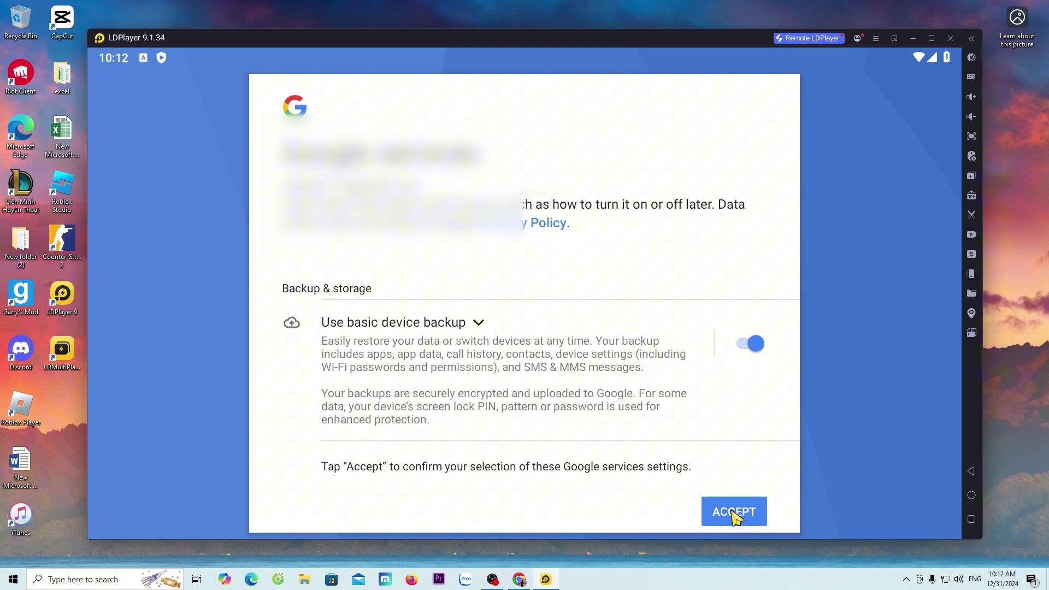
click(733, 511)
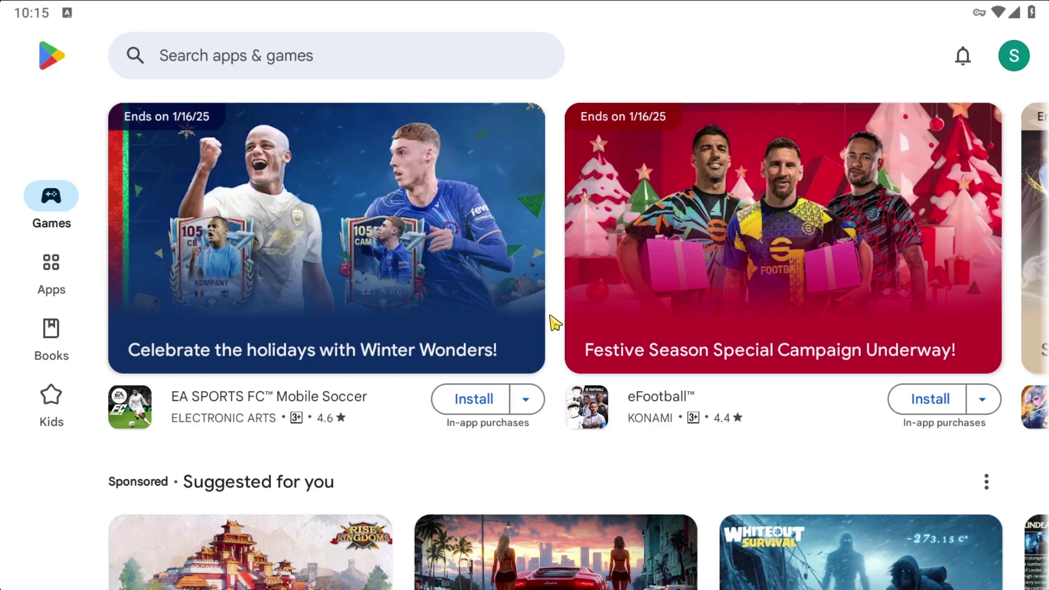
Step: Search the Play Store for "shadow fight 2", install Shadow Fight 2 by NEKKI, and close the store once it is installed
click(332, 59)
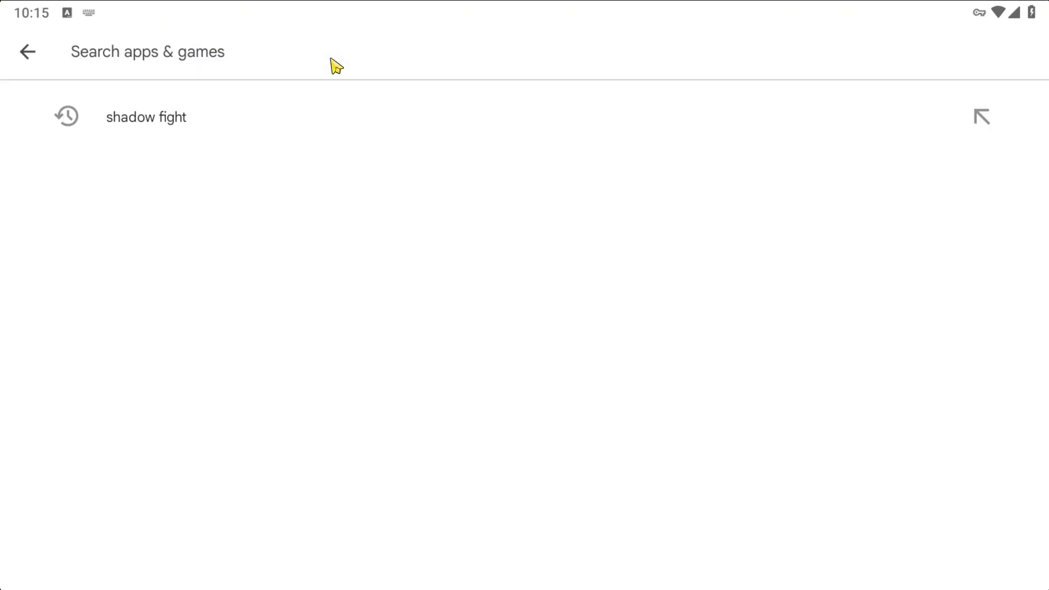
text(sha)
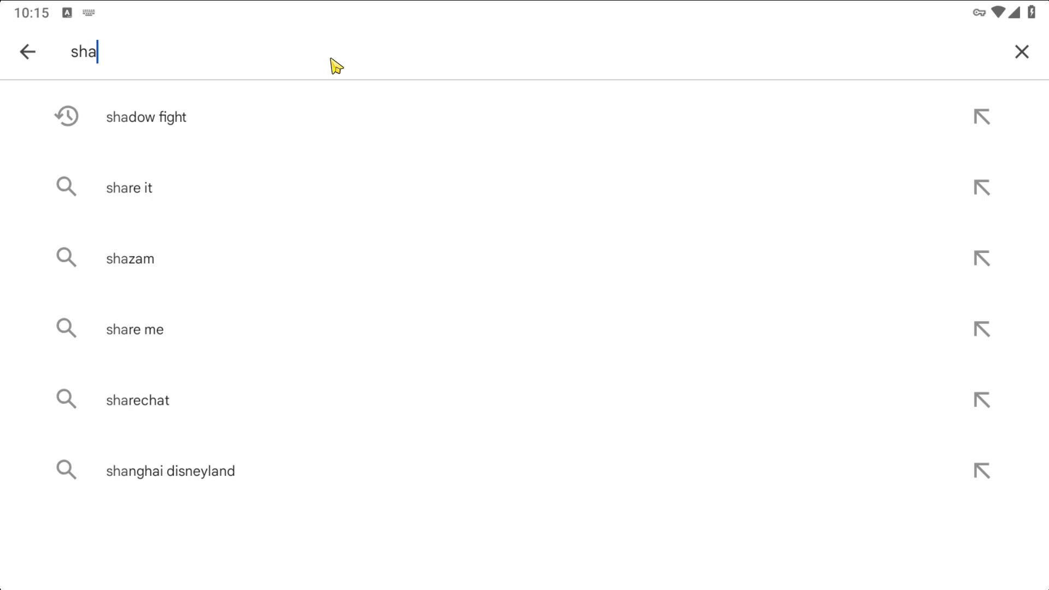
text(dow f)
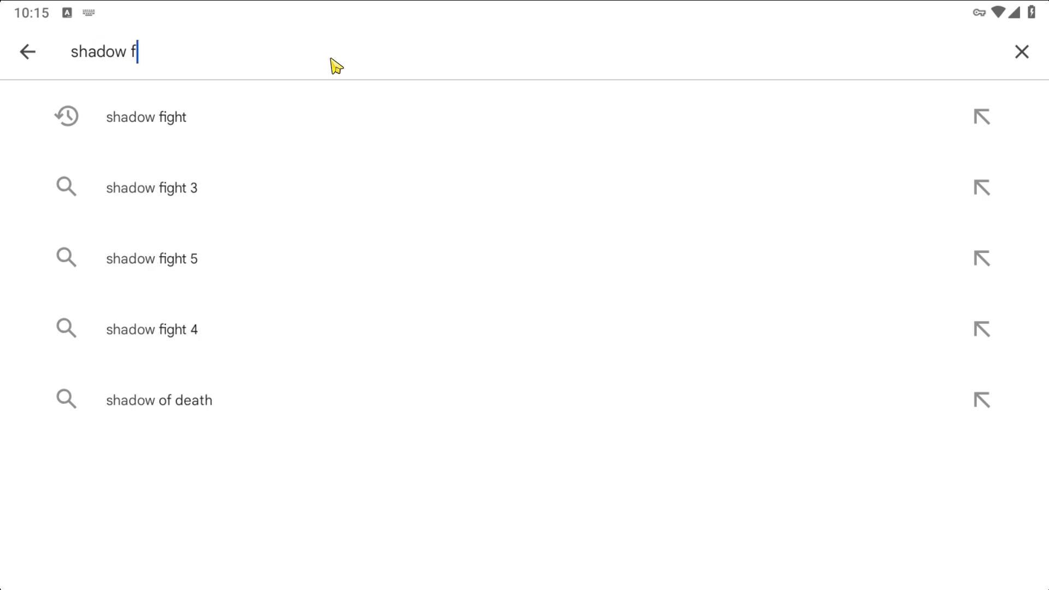
text(ight 2)
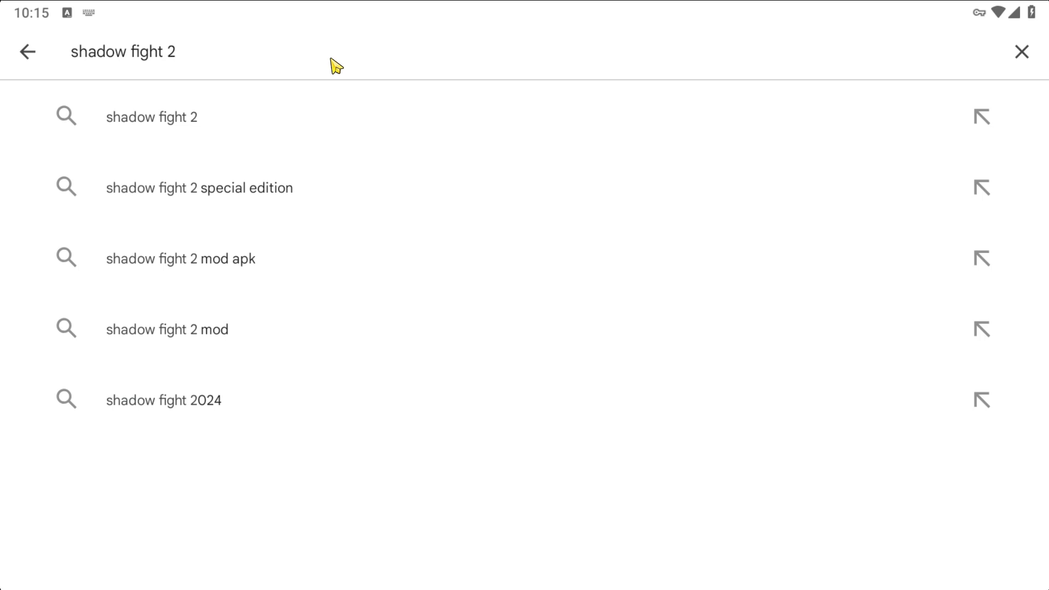
click(164, 121)
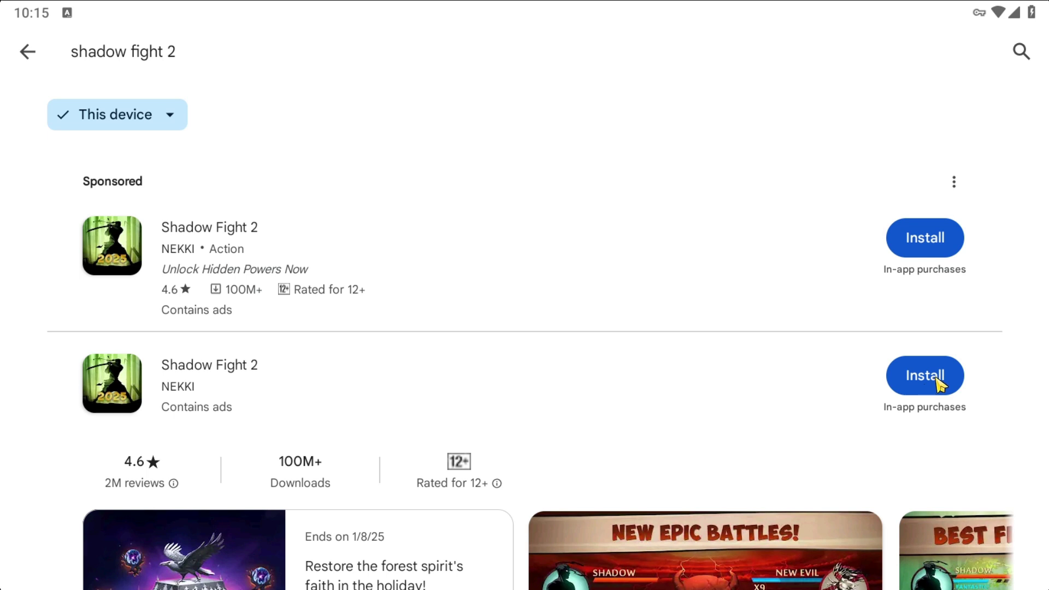
click(939, 384)
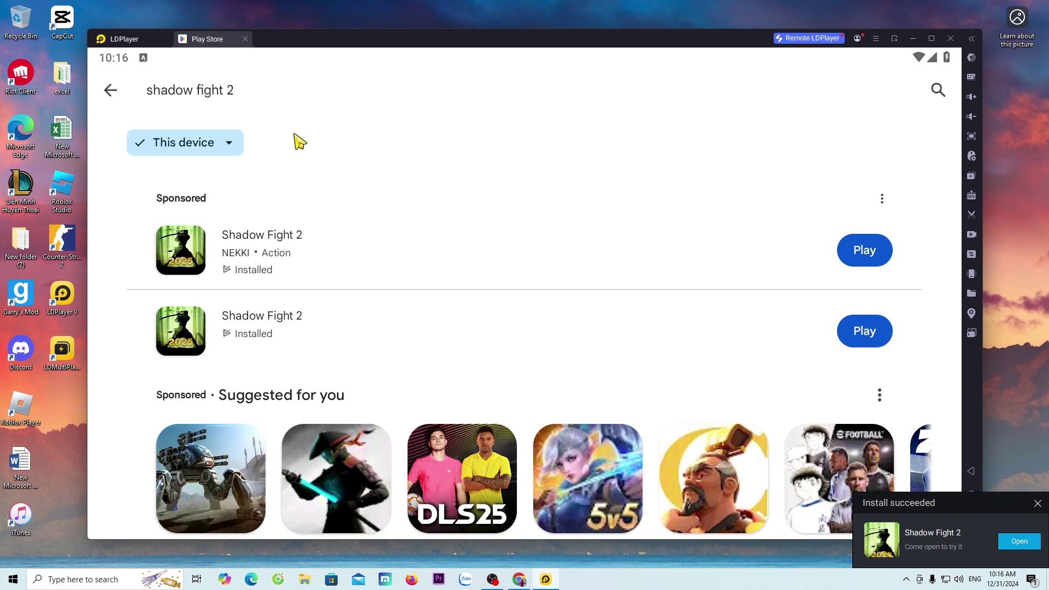
click(246, 39)
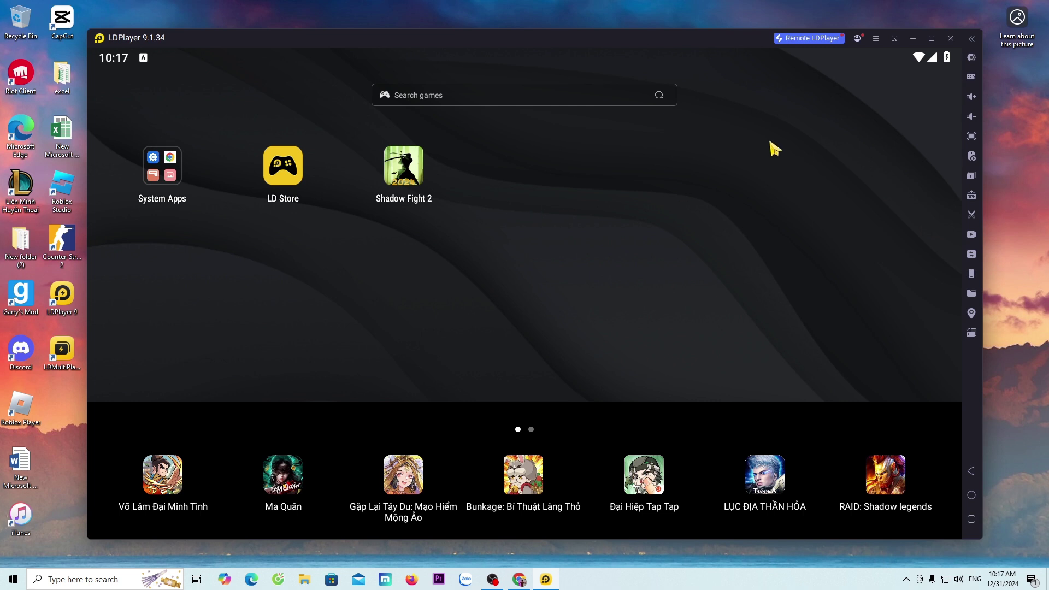
Step: Review the emulator's Display, Advanced and Model settings and save them with their default options
click(874, 40)
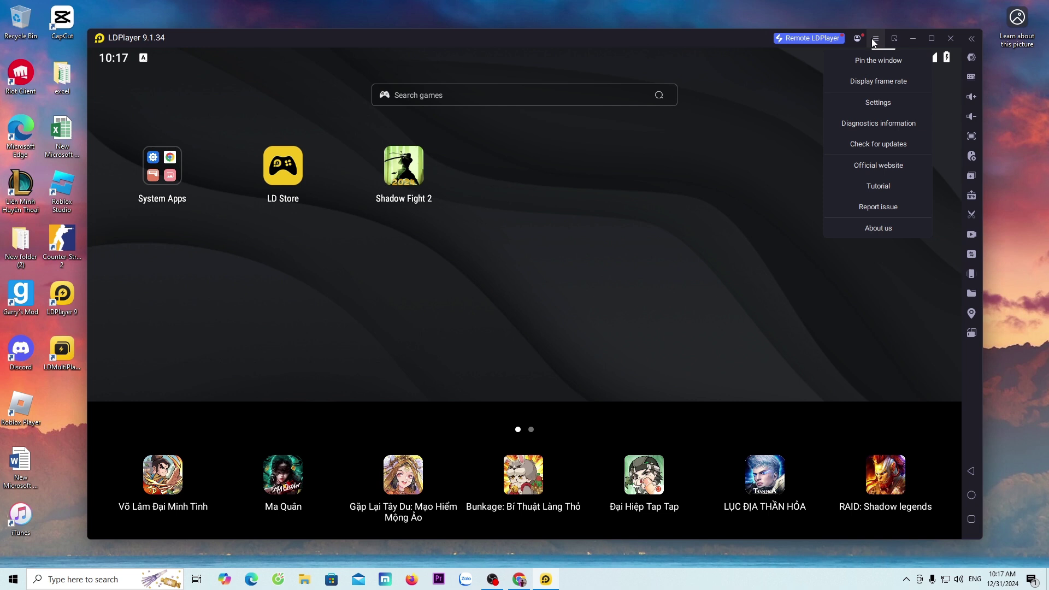
click(902, 108)
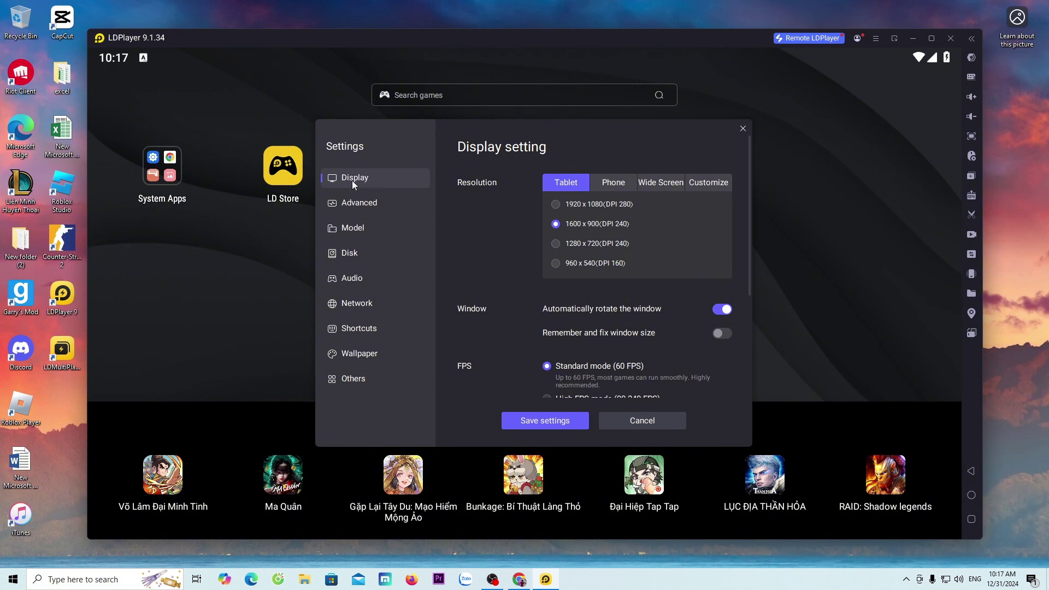
scroll(742, 219, down, 5)
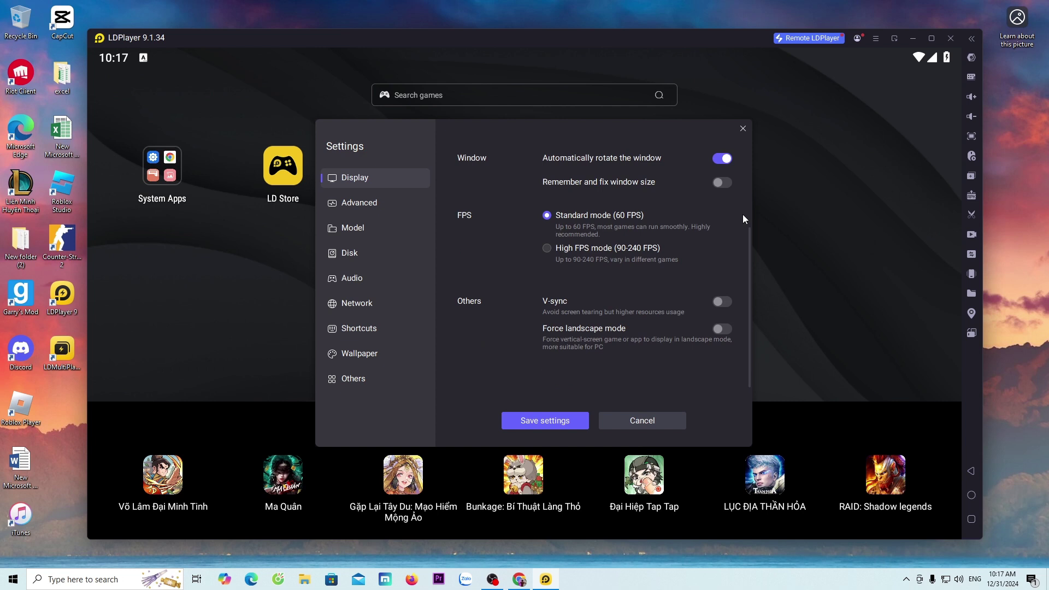
scroll(742, 219, up, 5)
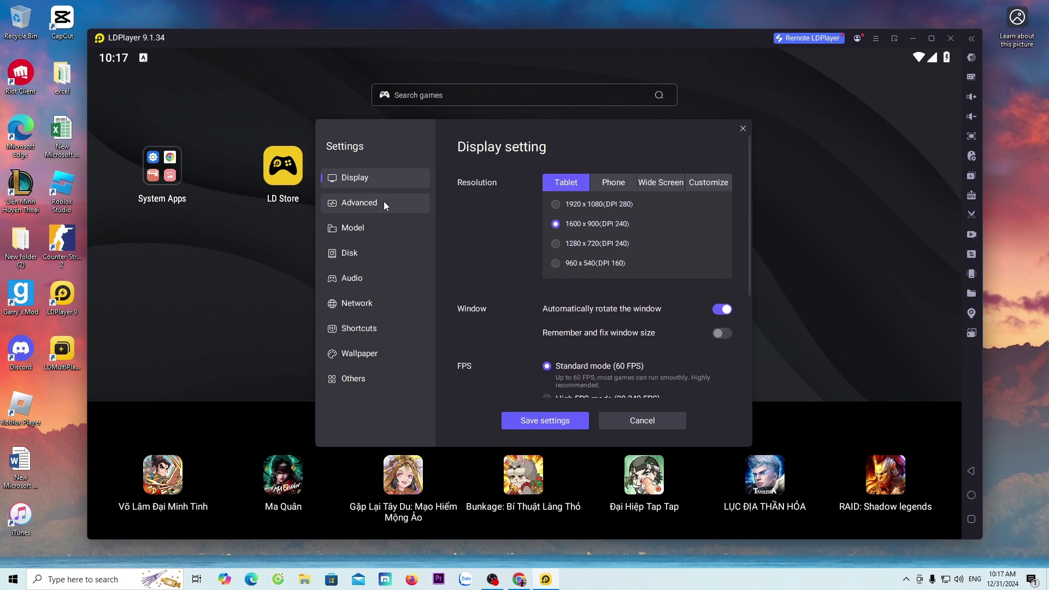
click(362, 203)
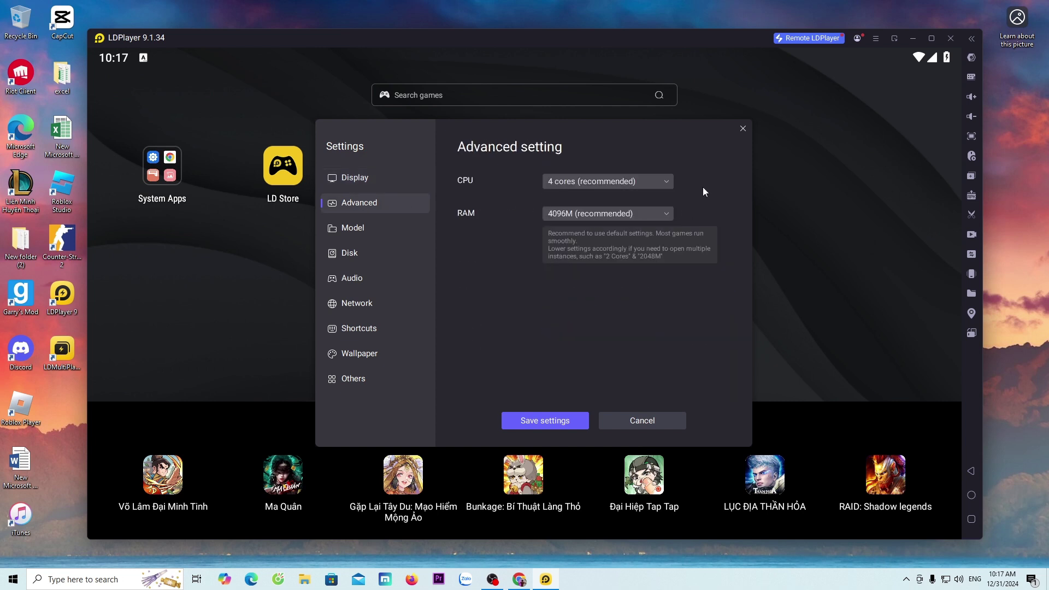
click(363, 228)
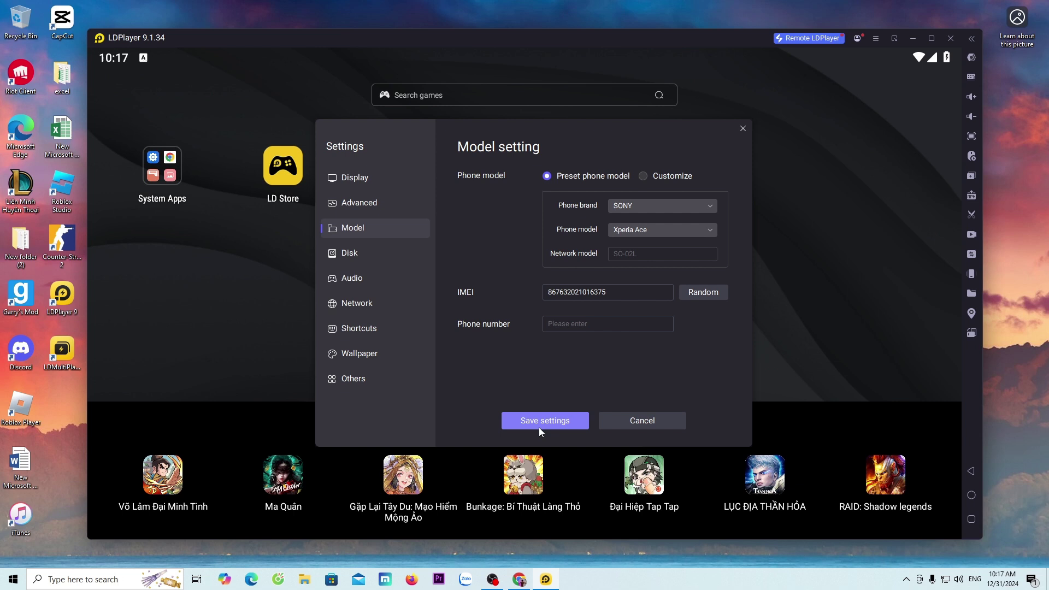
click(551, 421)
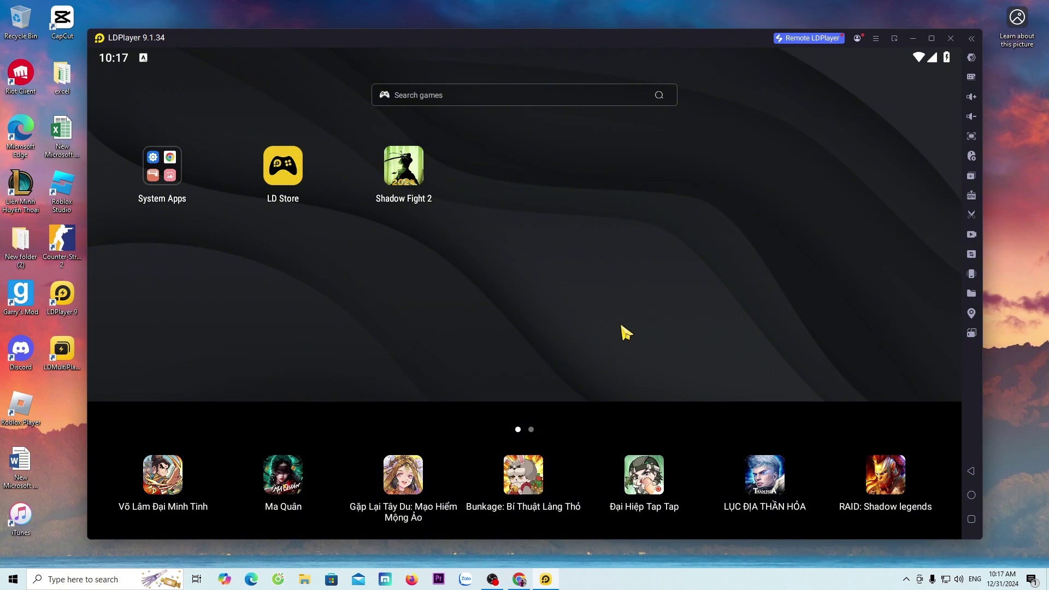
Step: Switch the emulator to full screen and back to the windowed view
key(F11)
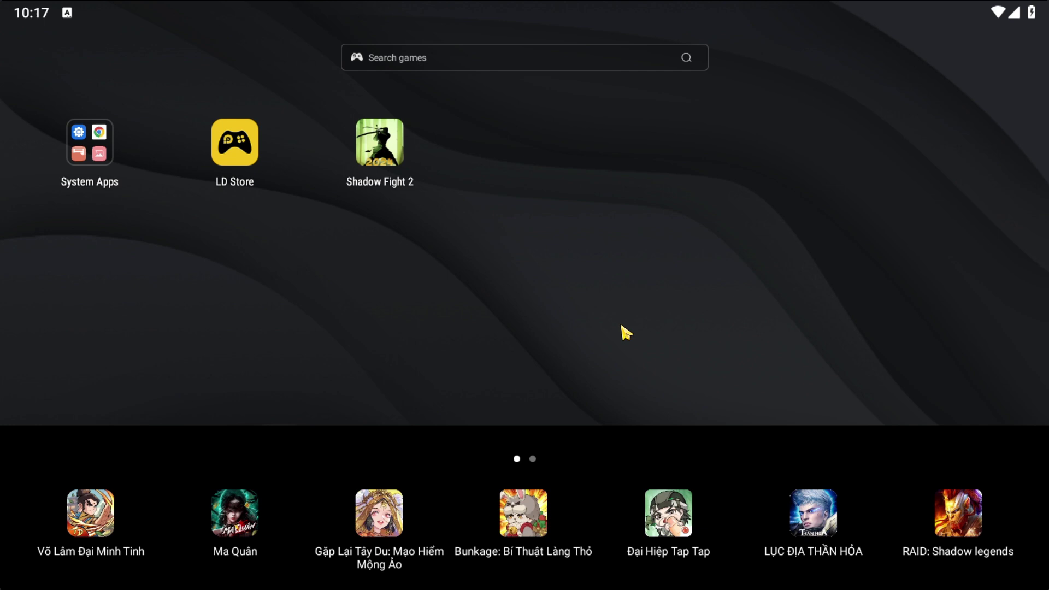
key(F11)
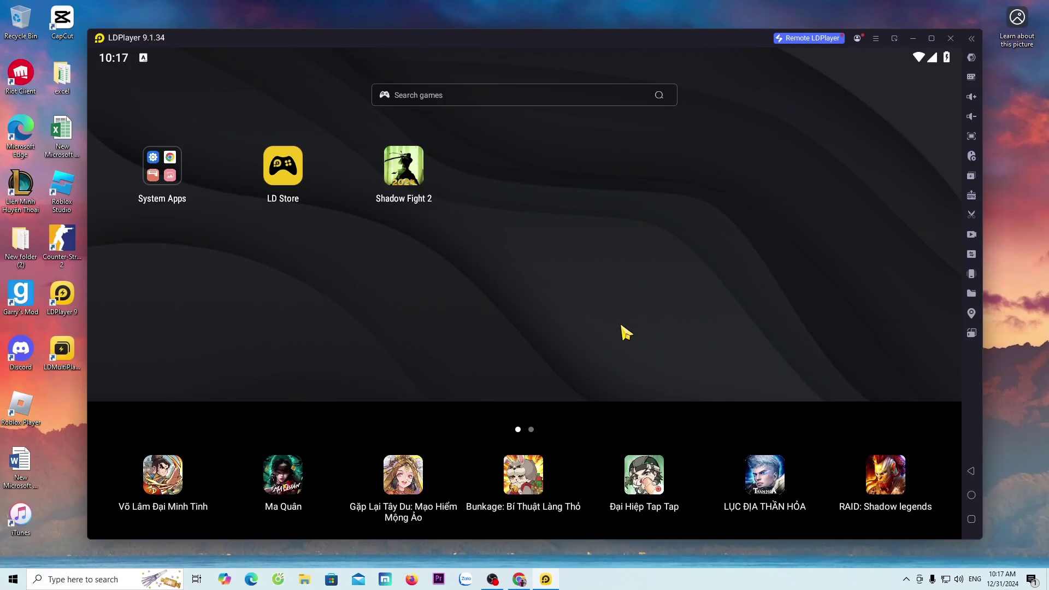
Step: Place an unassigned single-key control and a WASD movement pad on the emulator's home screen and save the keymap
click(971, 77)
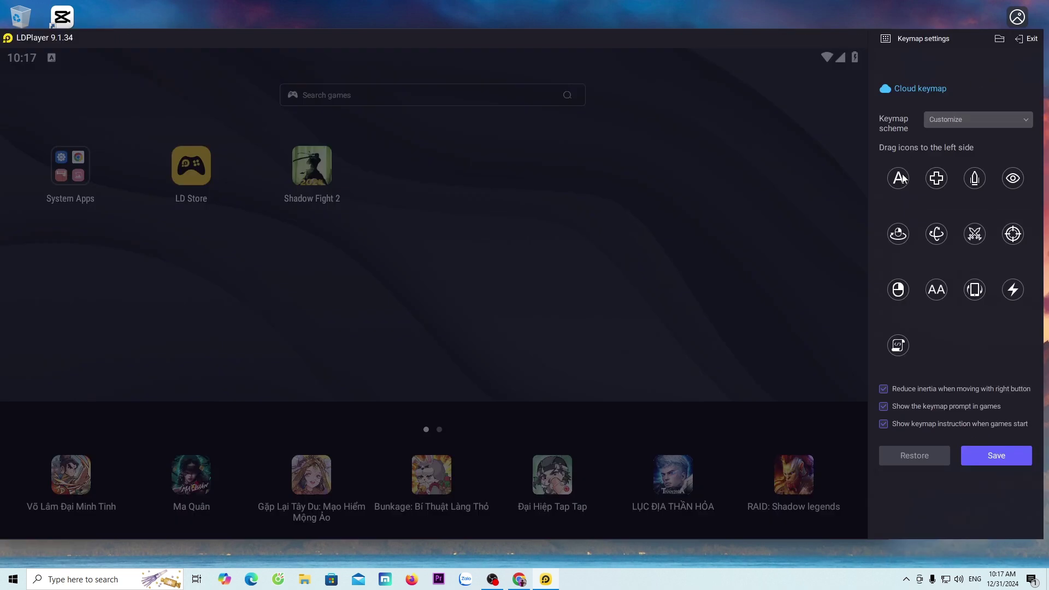
drag(898, 178, 266, 281)
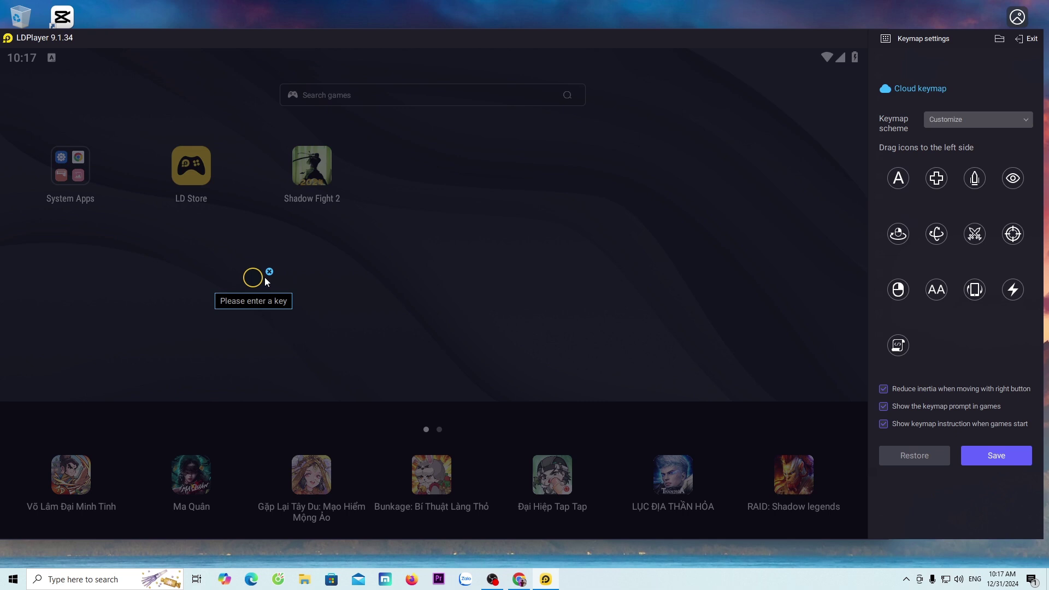
drag(936, 178, 729, 256)
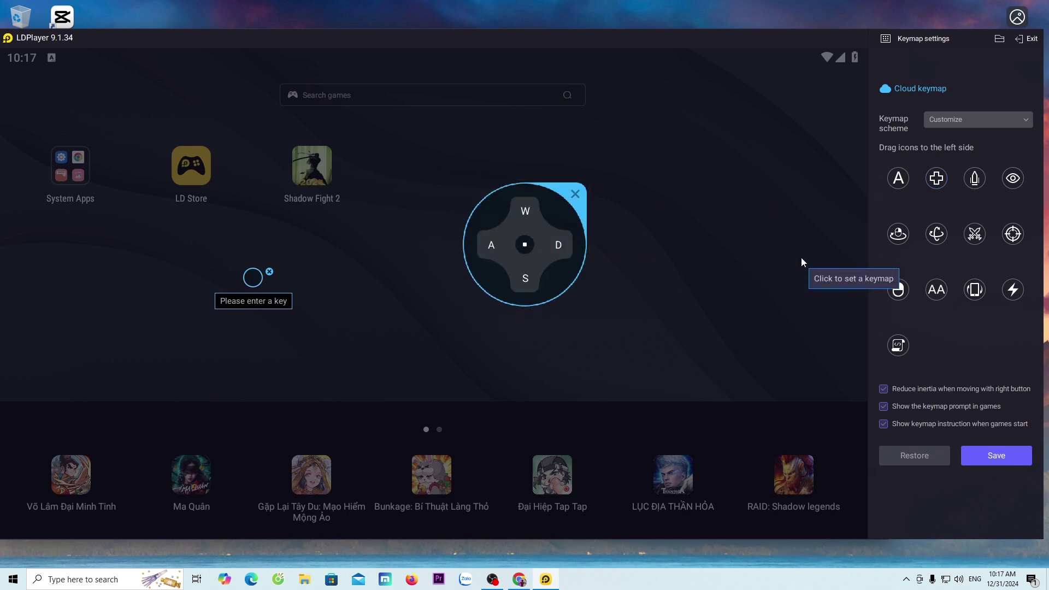
click(1023, 461)
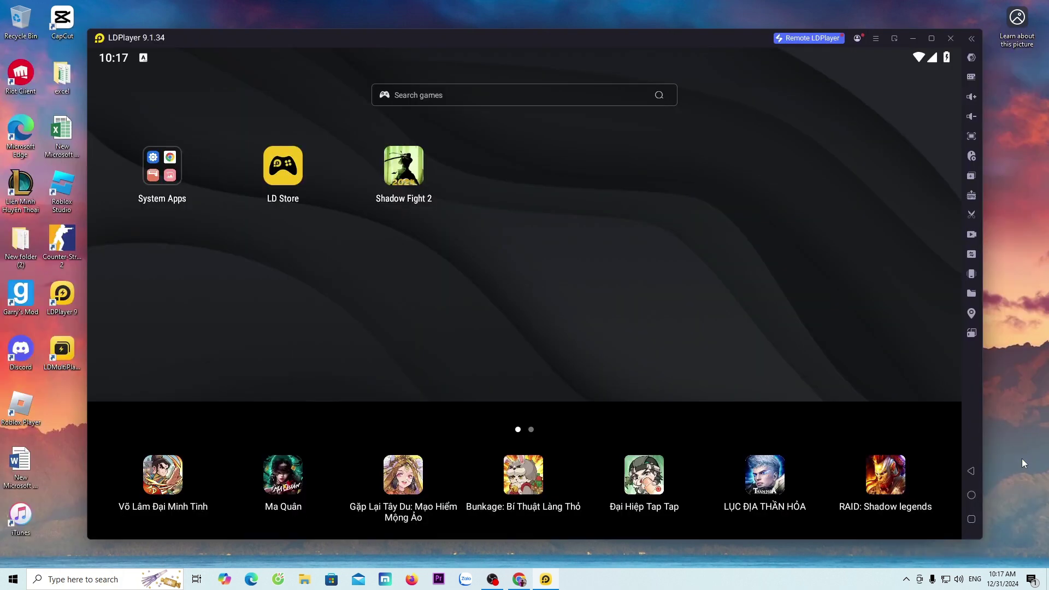
Step: Raise the emulator's media volume slightly
click(971, 97)
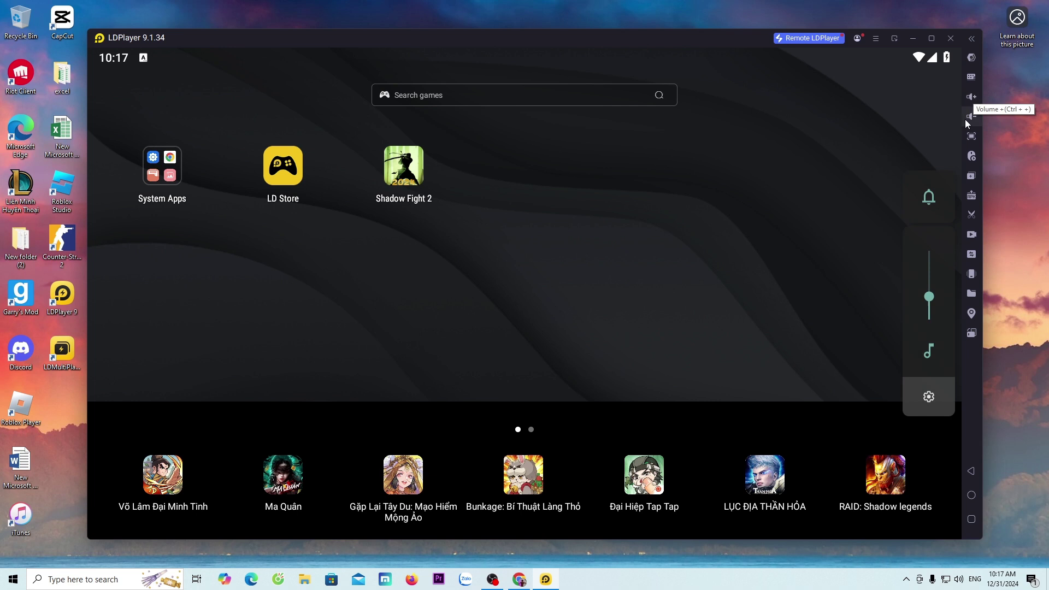
drag(931, 300, 947, 298)
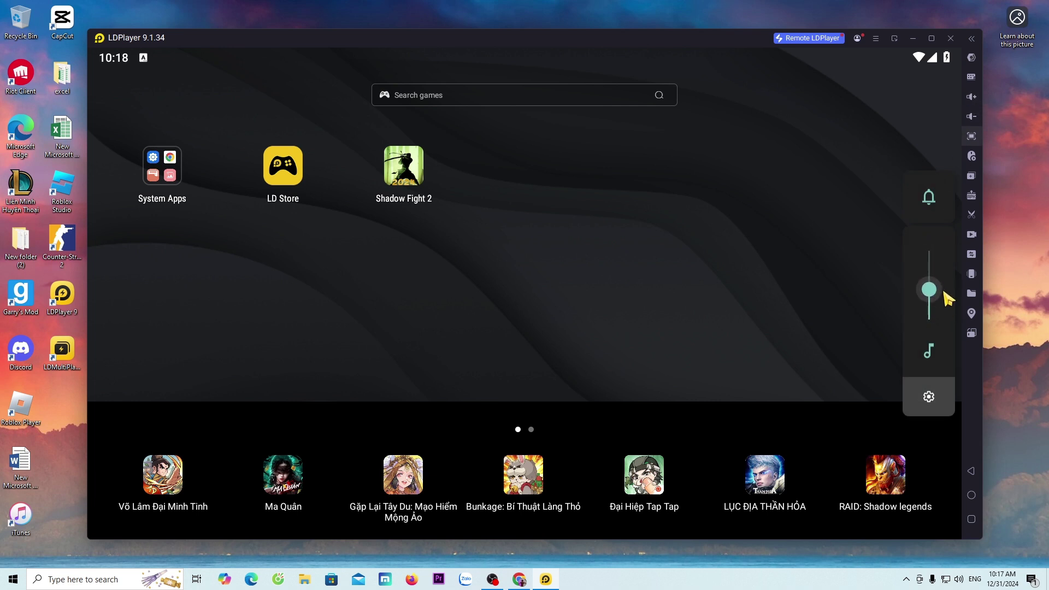
click(929, 352)
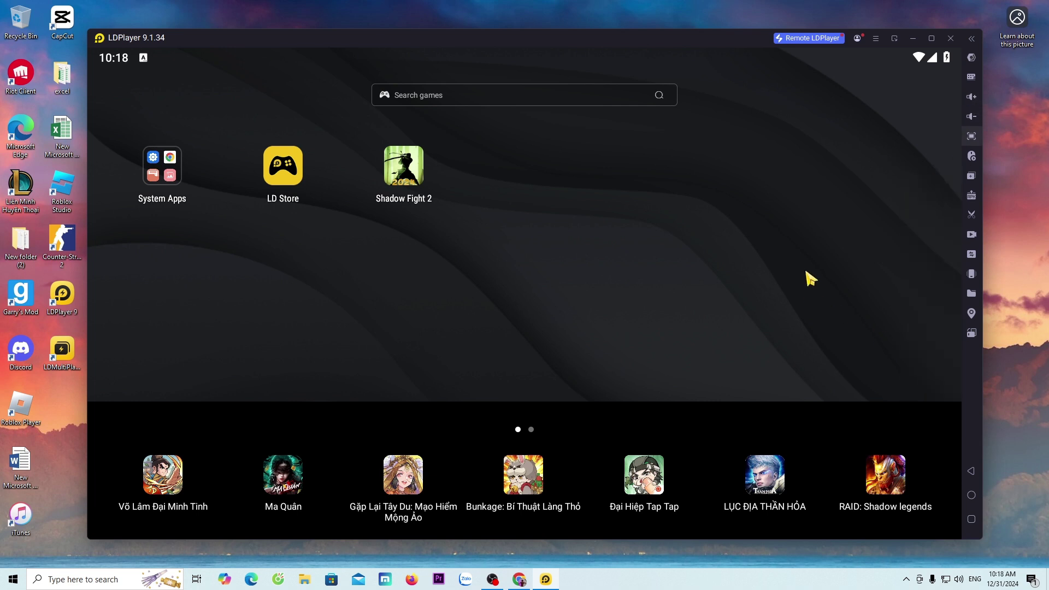
Step: Launch Shadow Fight 2 and place a WASD movement keymap over the fight's on-screen joystick
click(409, 170)
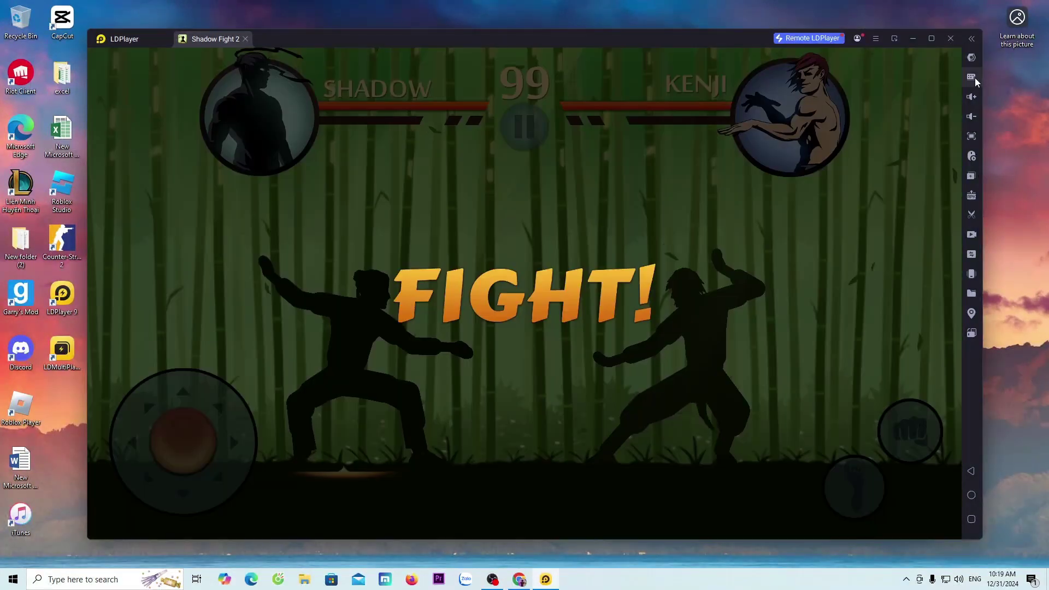
click(975, 77)
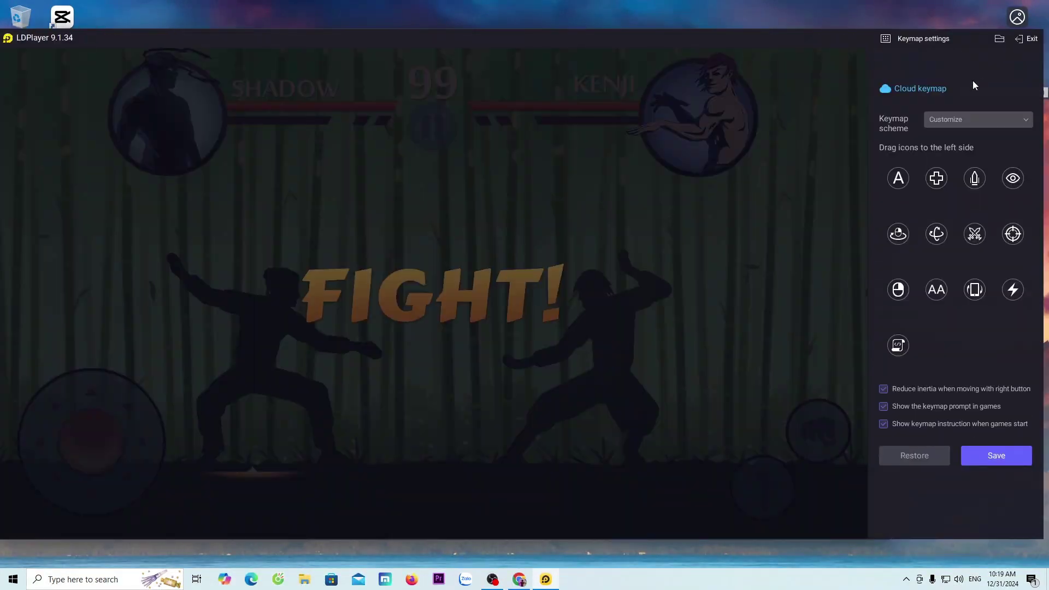
drag(935, 178, 90, 443)
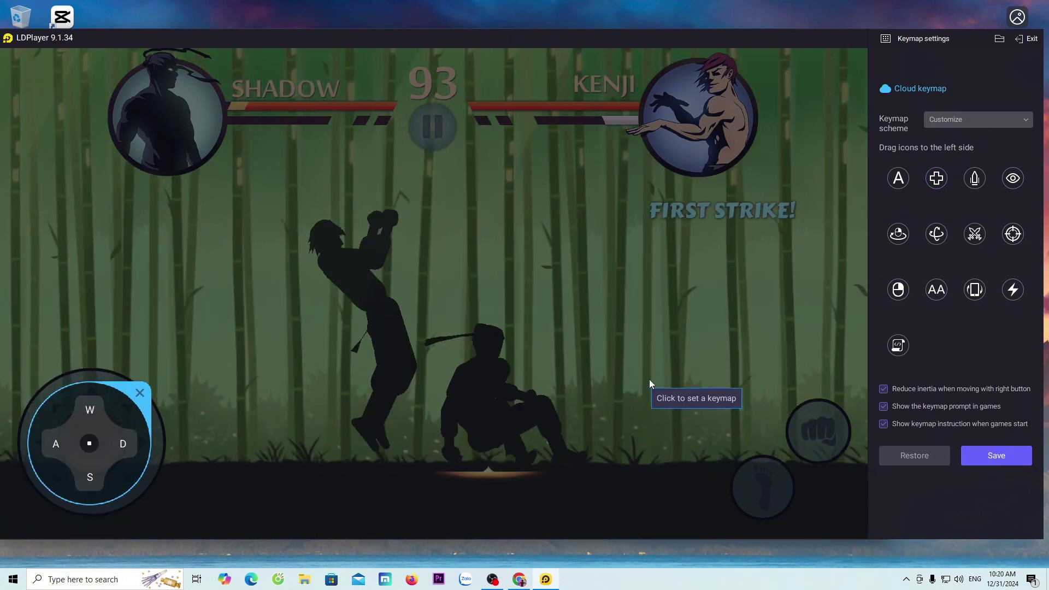
Step: Map Space to the kick control and M to the punch control, and save the keymap
click(759, 486)
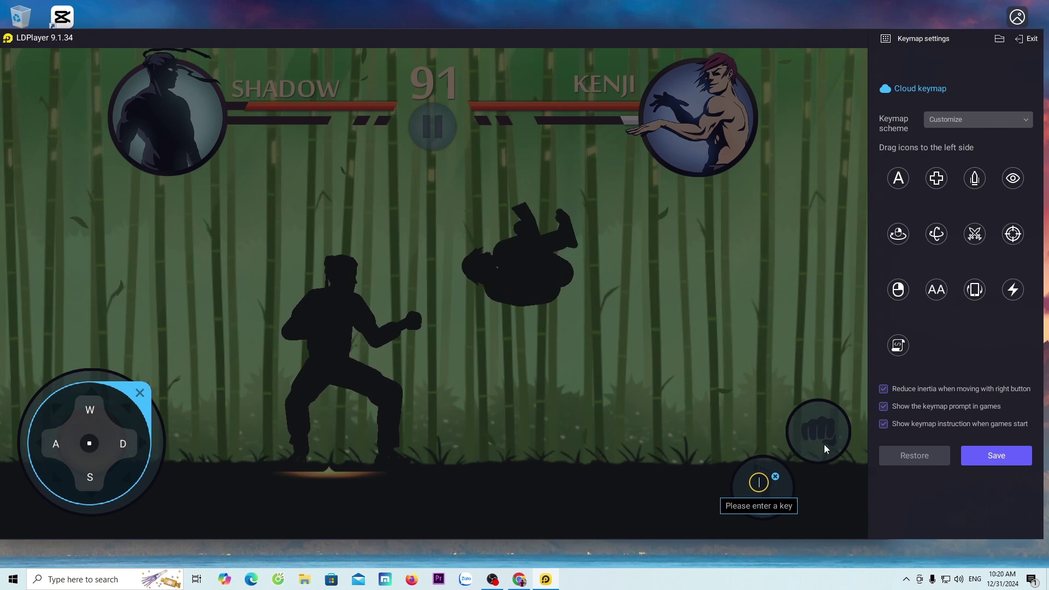
key(space)
click(824, 431)
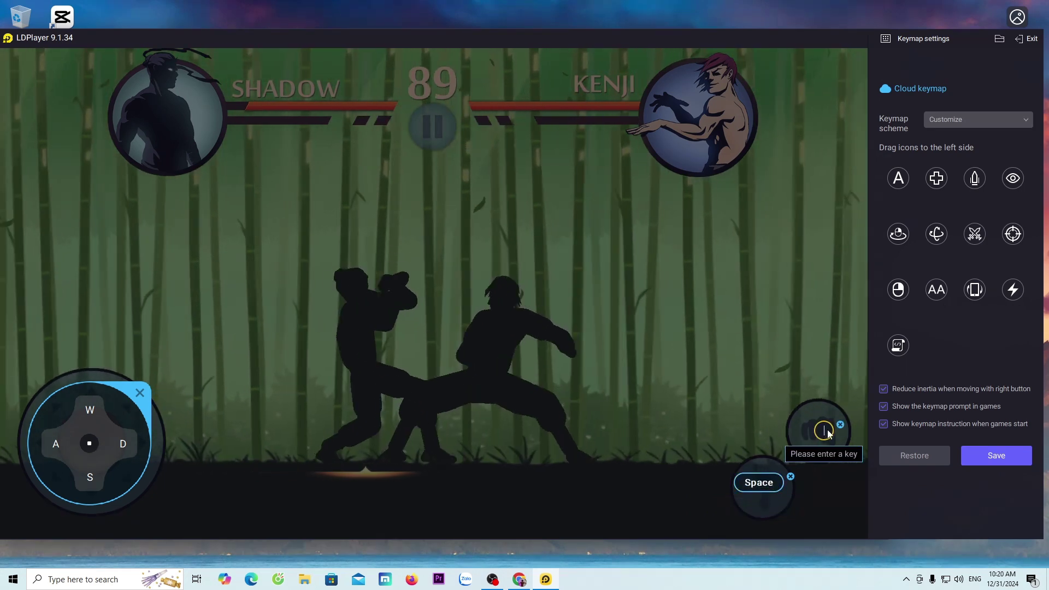
key(m)
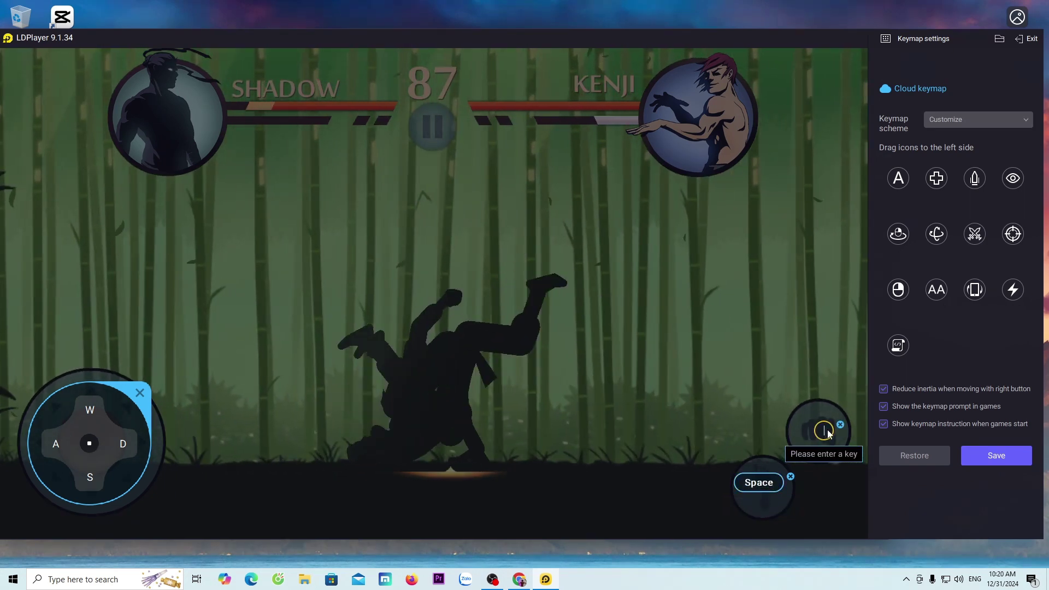
click(995, 455)
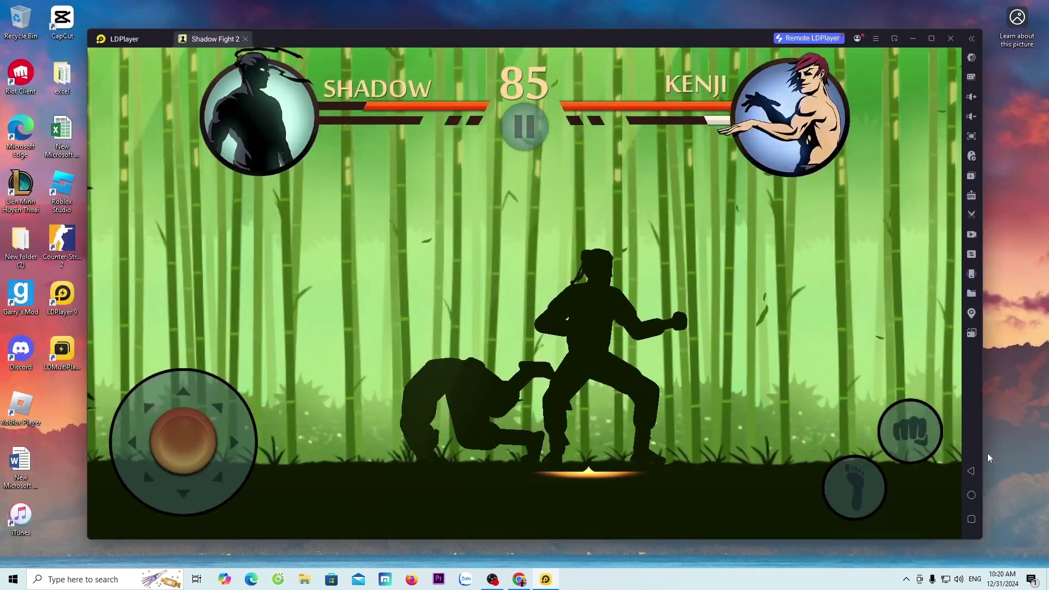
Step: Fight Kenji with the mapped controls, moving forward and back while attacking with punches and kicks
key(d)
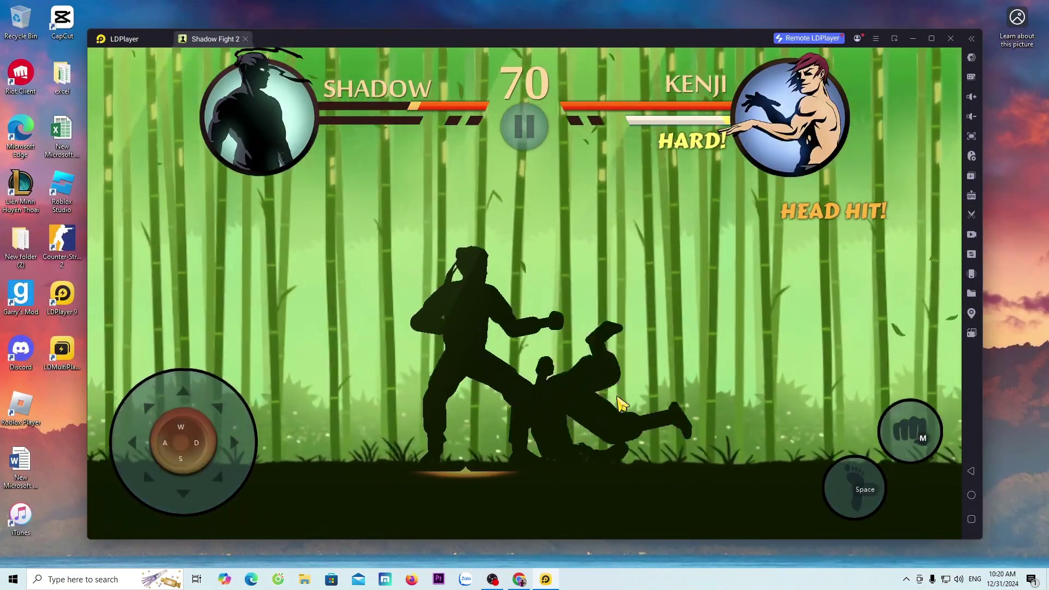
key(d)
key(a)
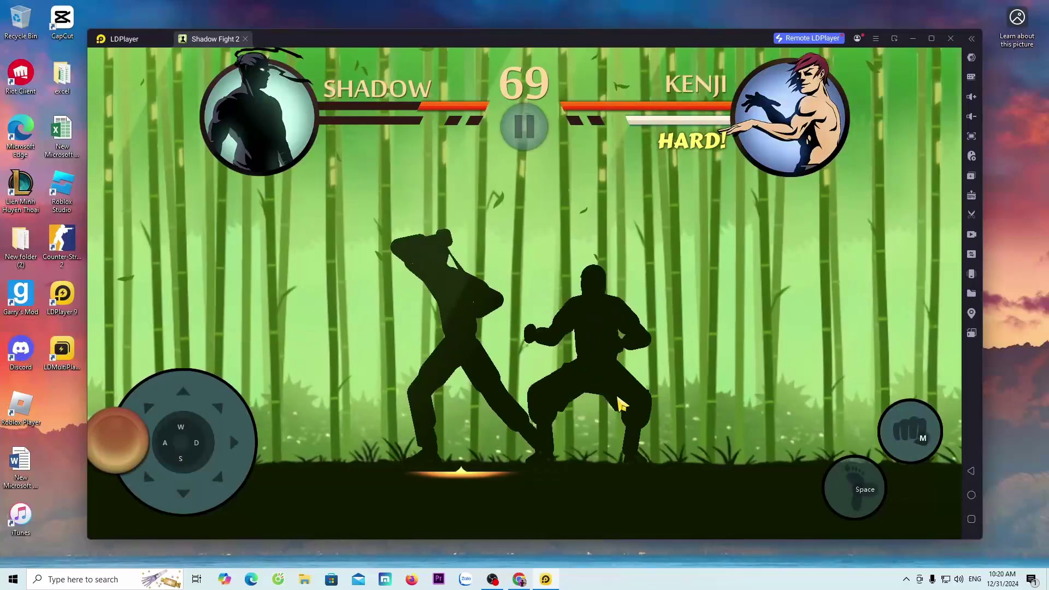
key(d)
key(space)
key(m)
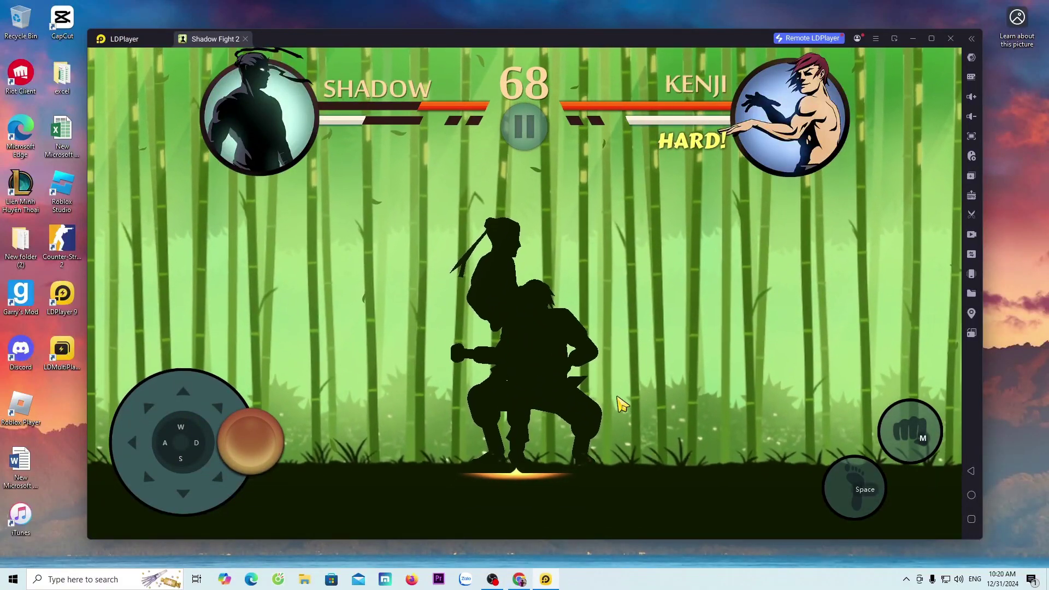
key(d)
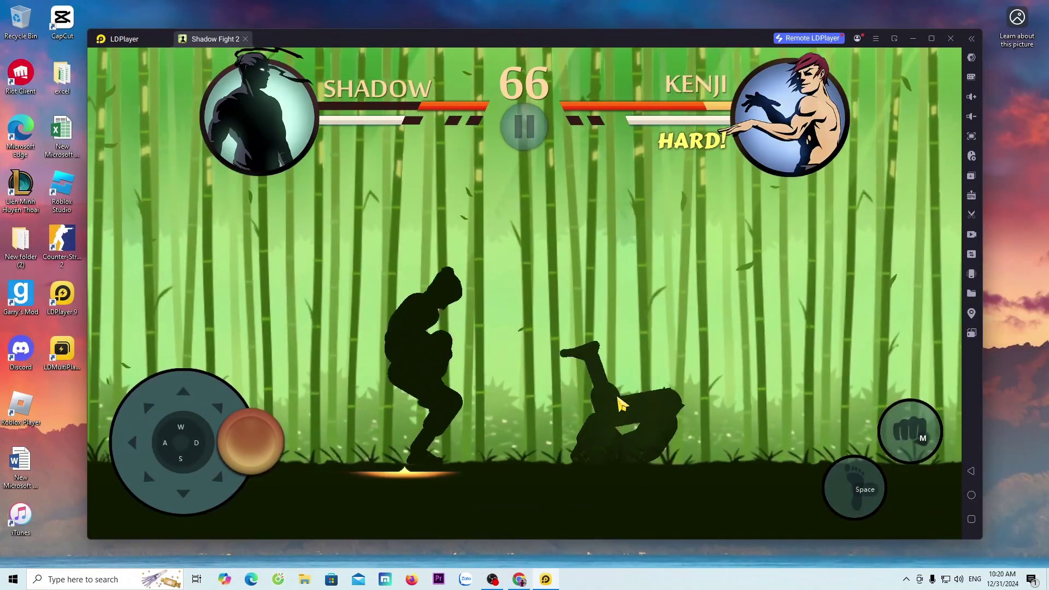
key(m)
key(m)
key(a)
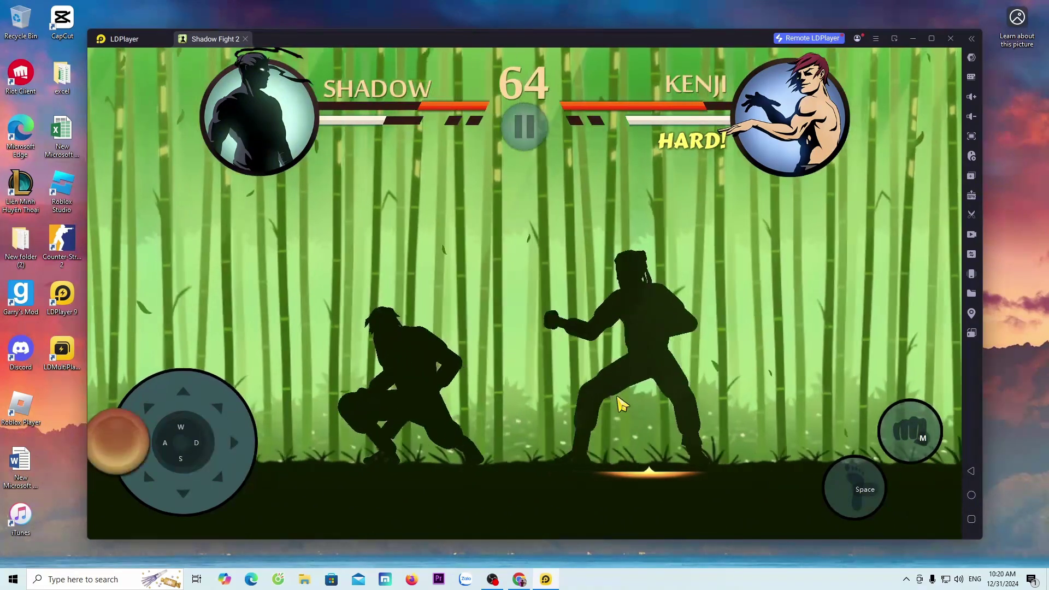
key(m)
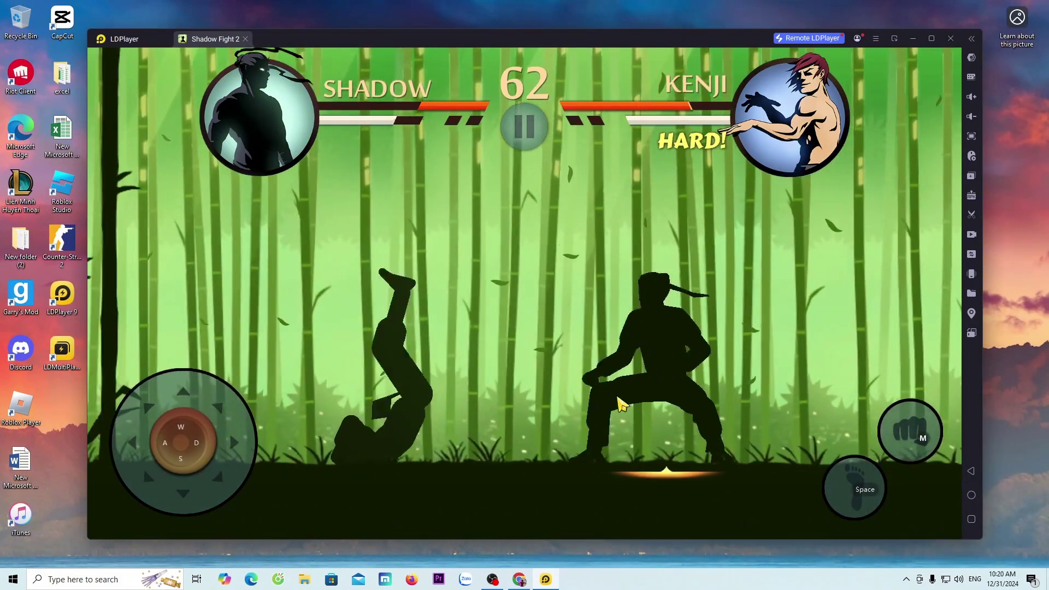
key(space)
key(m)
key(m)
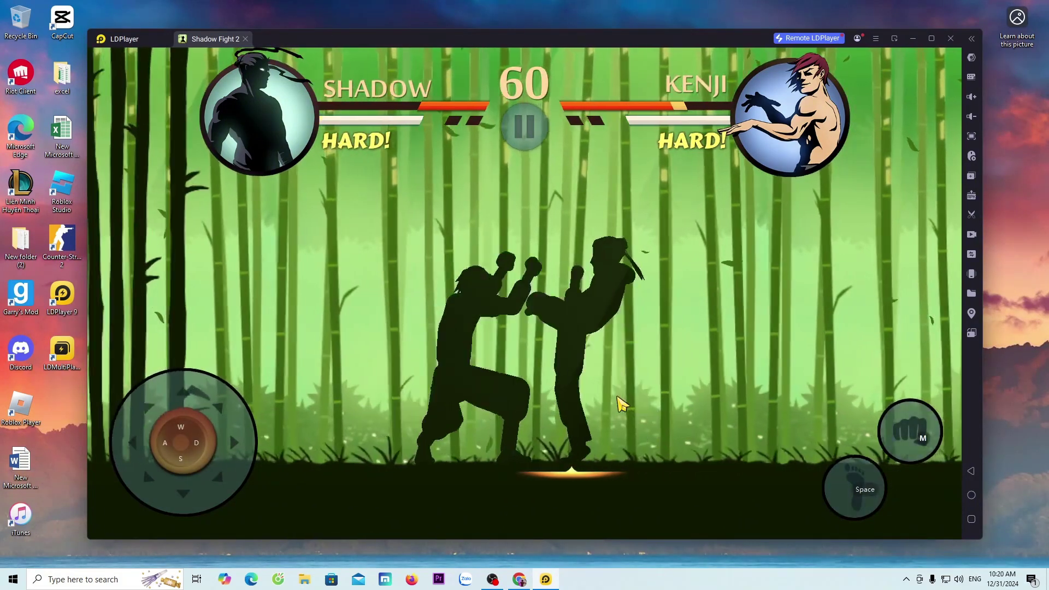
key(space)
key(m)
key(a)
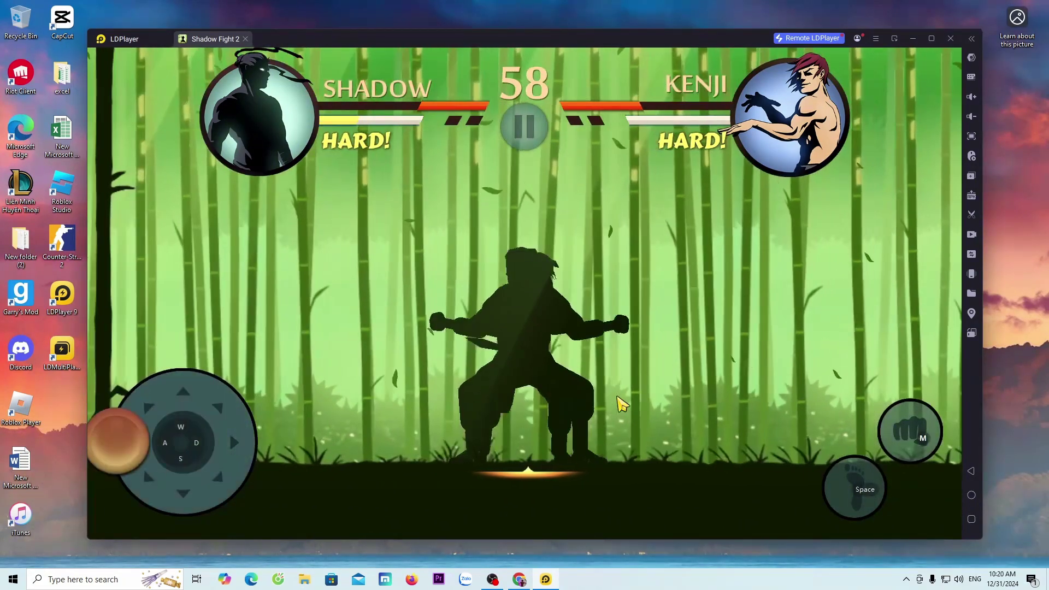